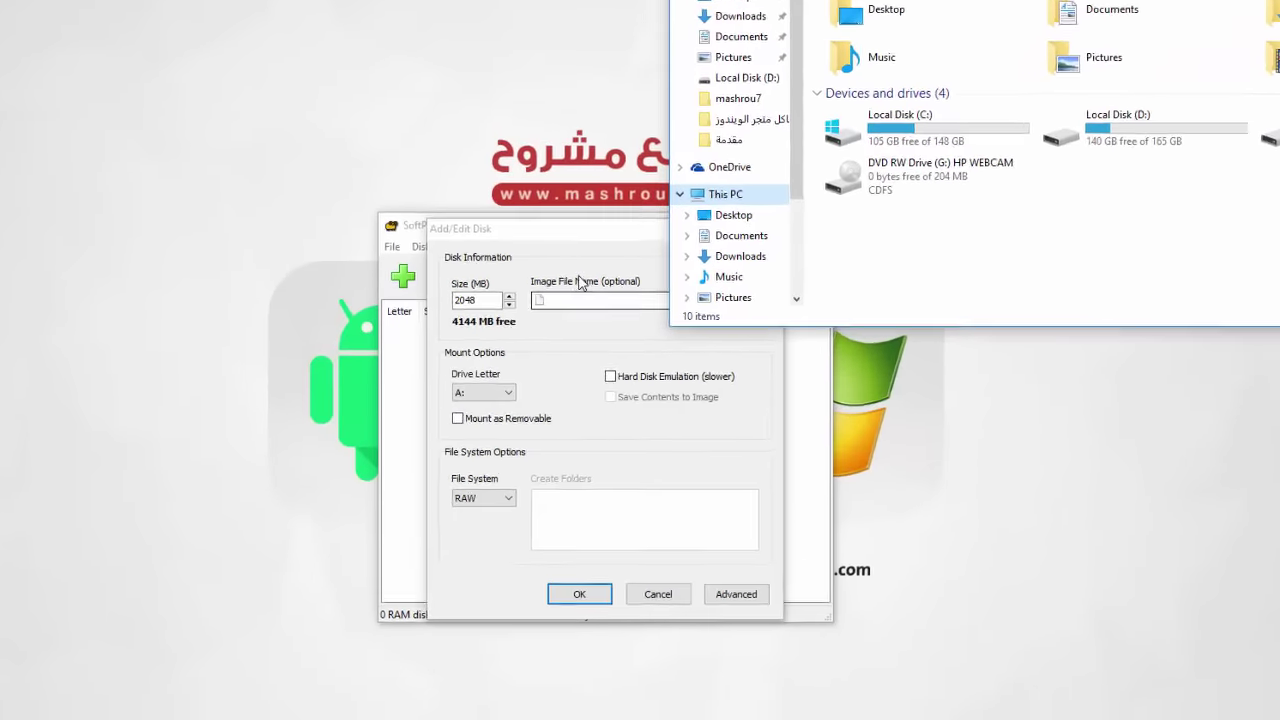
- Create a 2048 MB RAM disk with drive letter A: and the NTFS file system
{"action": "left_click", "coordinate": [541, 357]}
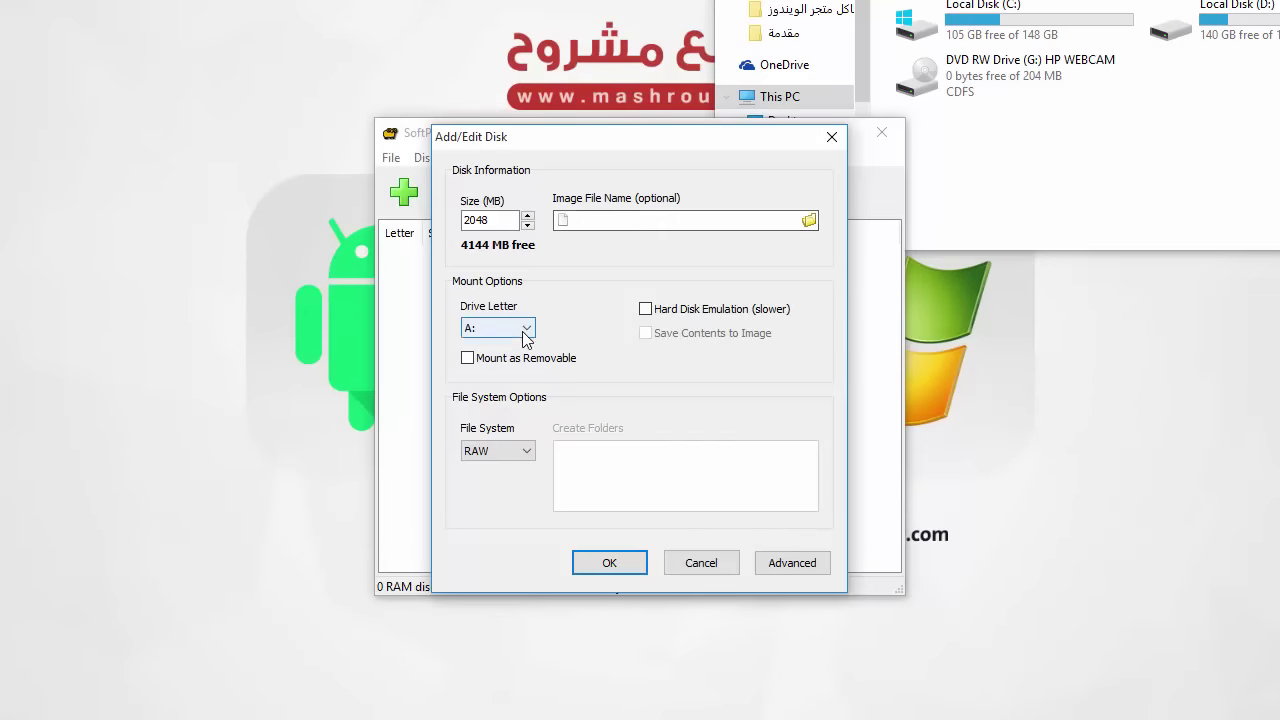
{"action": "left_click", "coordinate": [522, 338]}
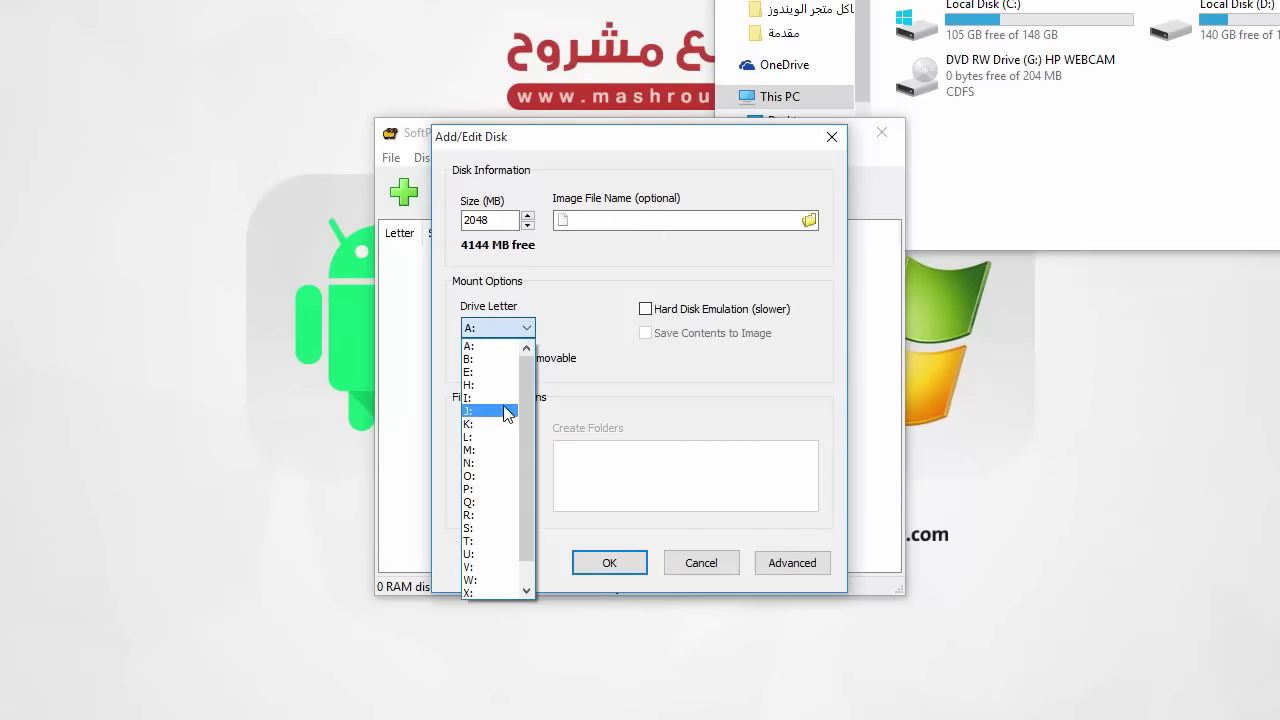
{"action": "left_click", "coordinate": [530, 333]}
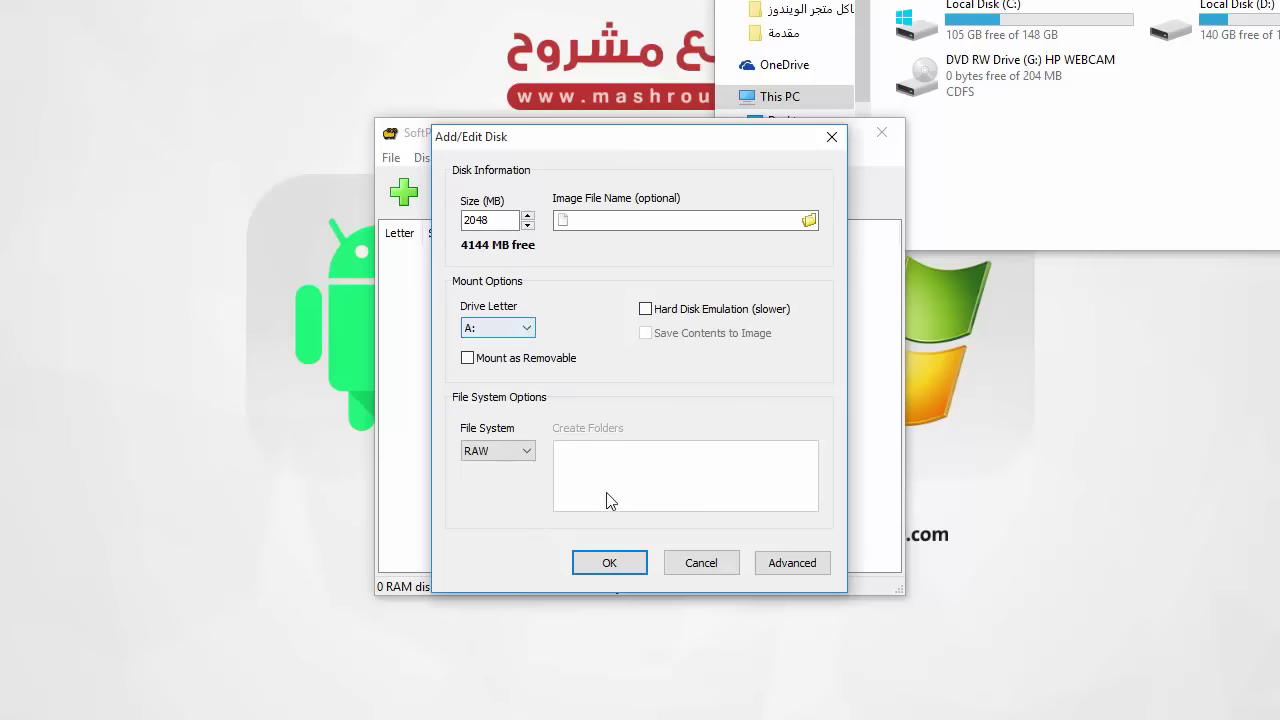
{"action": "left_click", "coordinate": [522, 451]}
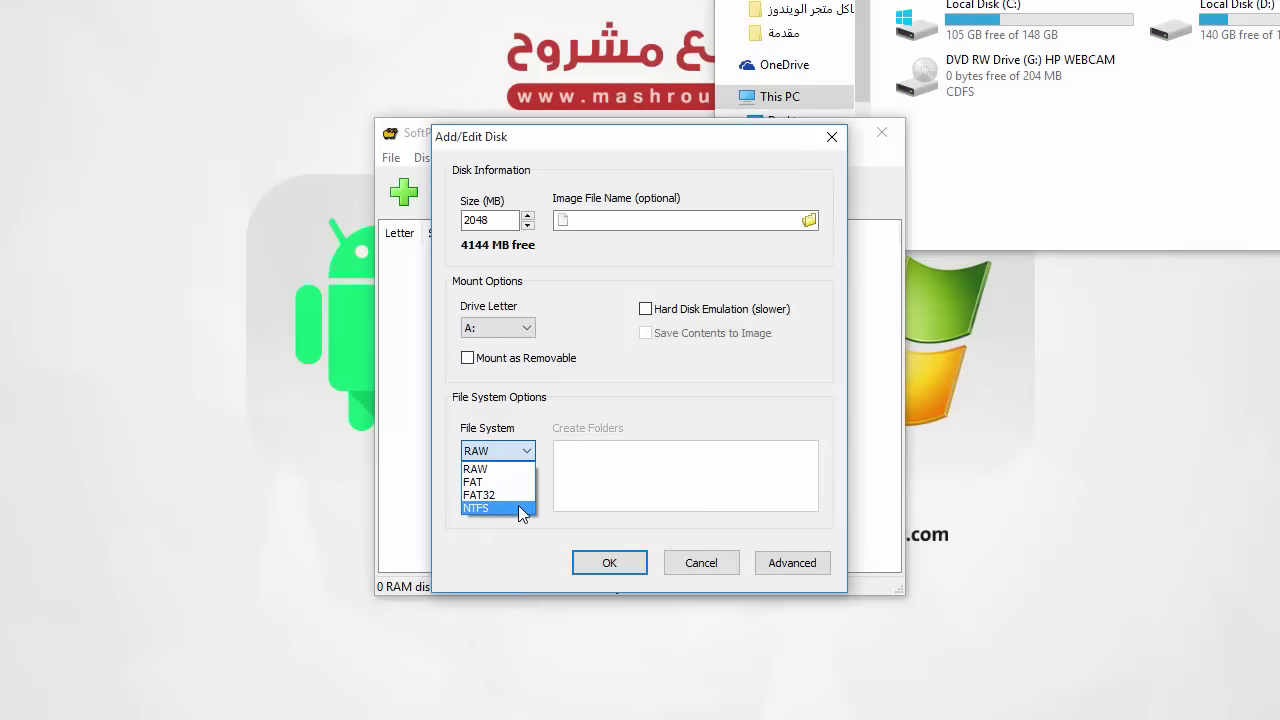
{"action": "left_click", "coordinate": [511, 508]}
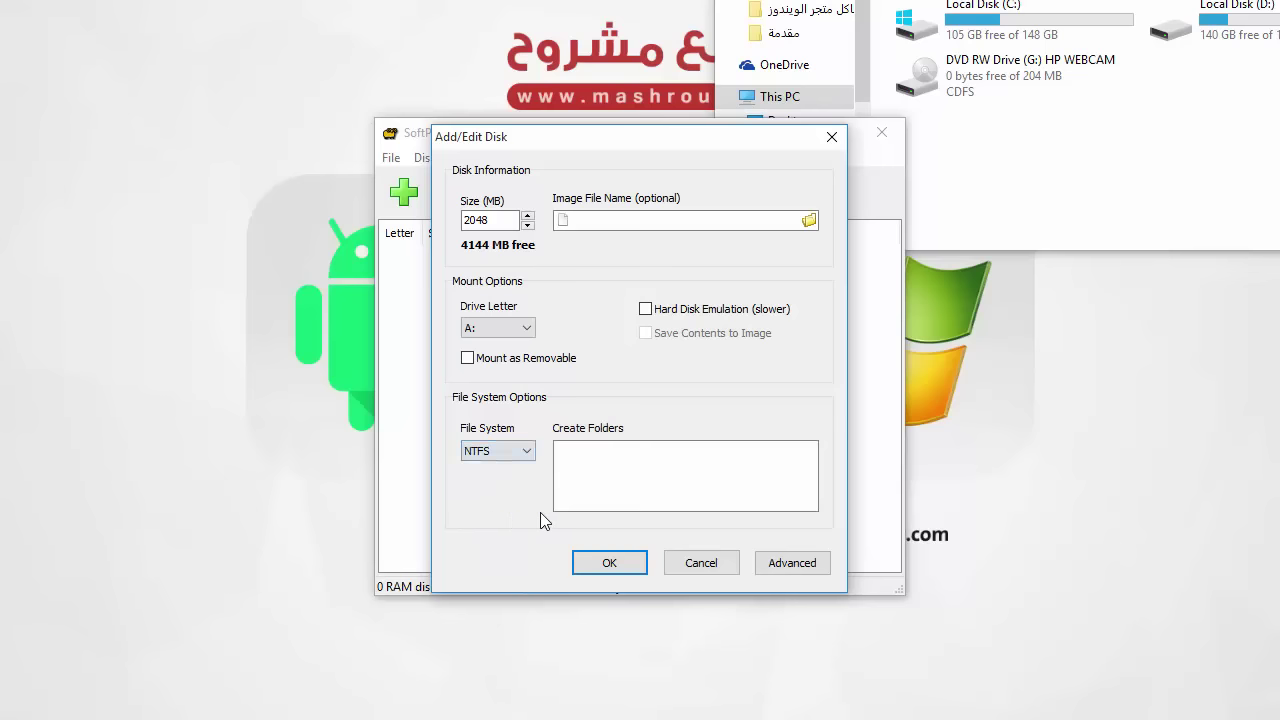
{"action": "left_click", "coordinate": [612, 563]}
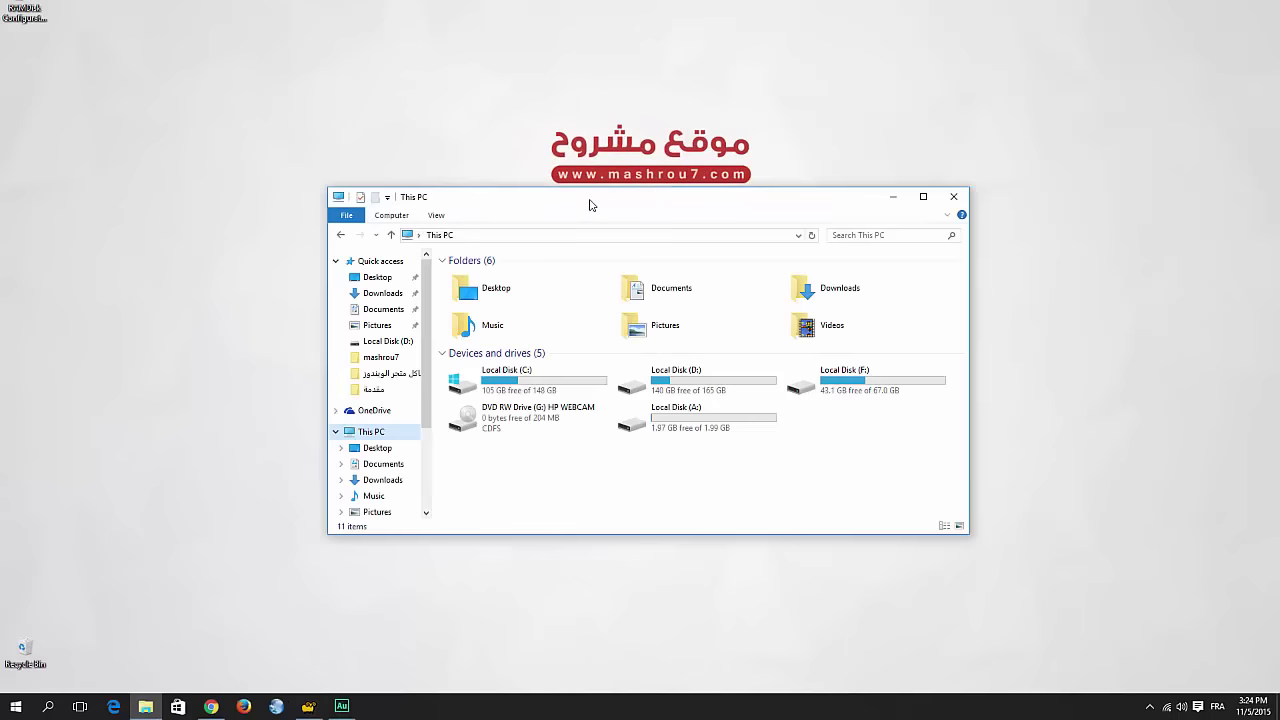
- Switch to Chrome and download the Audacity 2.1.1 installer from the Windows download page
{"action": "left_click", "coordinate": [207, 712]}
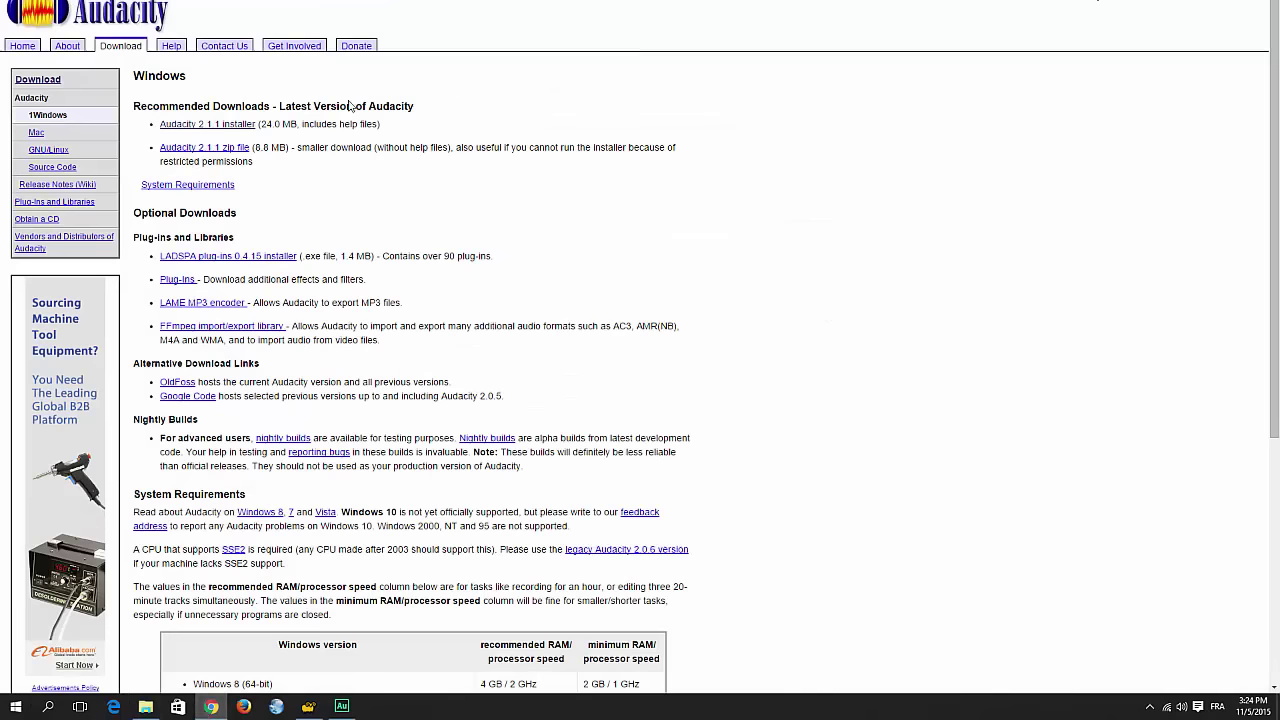
{"action": "left_click", "coordinate": [238, 128]}
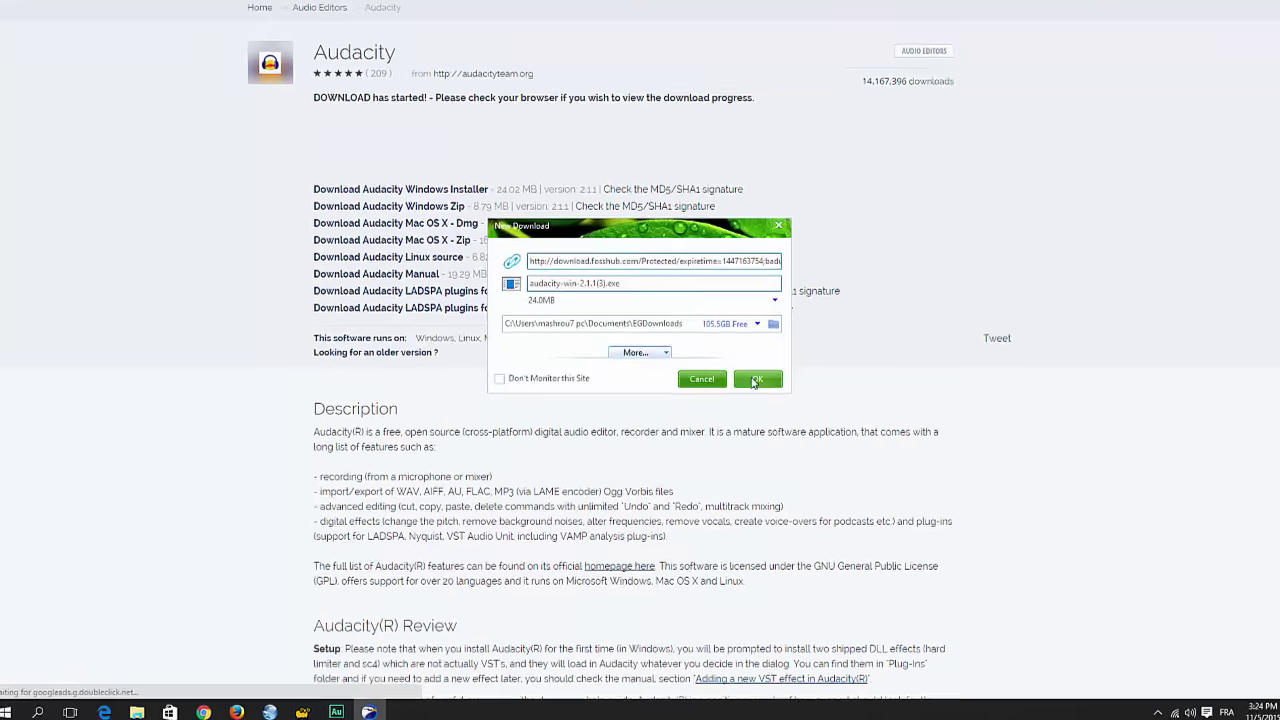
{"action": "left_click", "coordinate": [757, 379]}
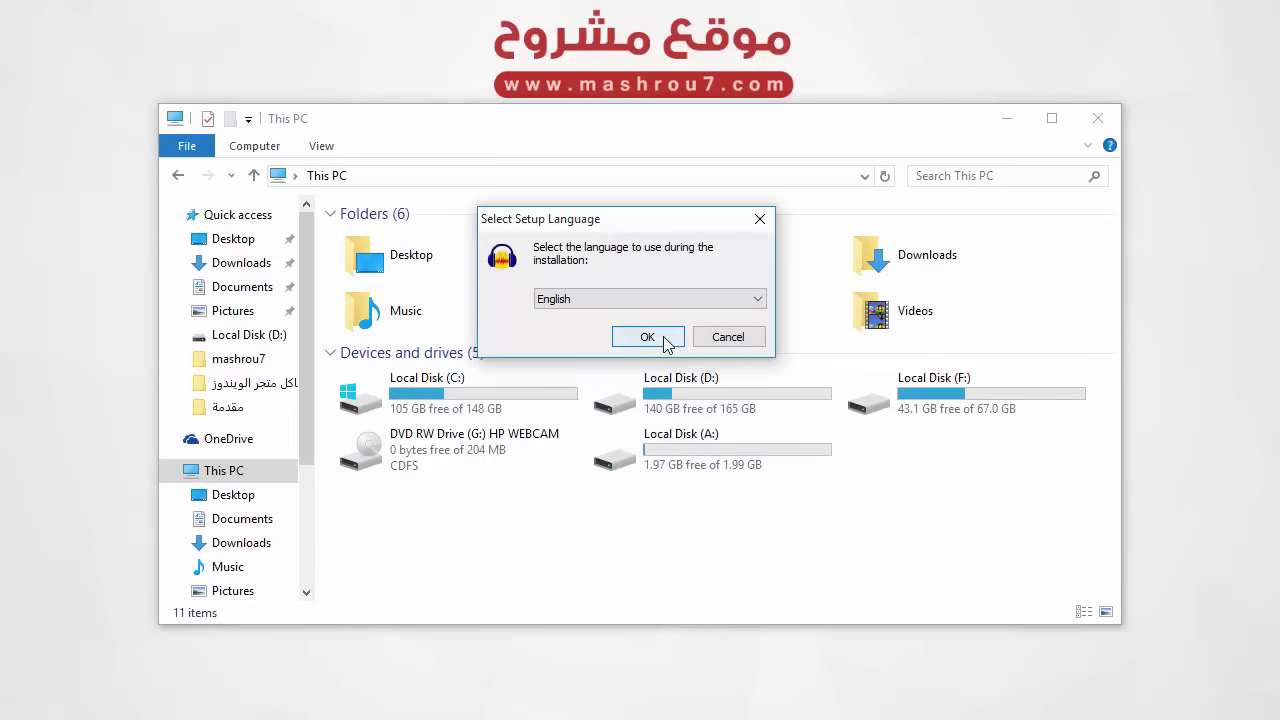
- Start the Audacity setup in English and set the installation folder to A:\Audacity
{"action": "left_click", "coordinate": [665, 337]}
{"action": "left_click", "coordinate": [737, 458]}
{"action": "left_click", "coordinate": [737, 460]}
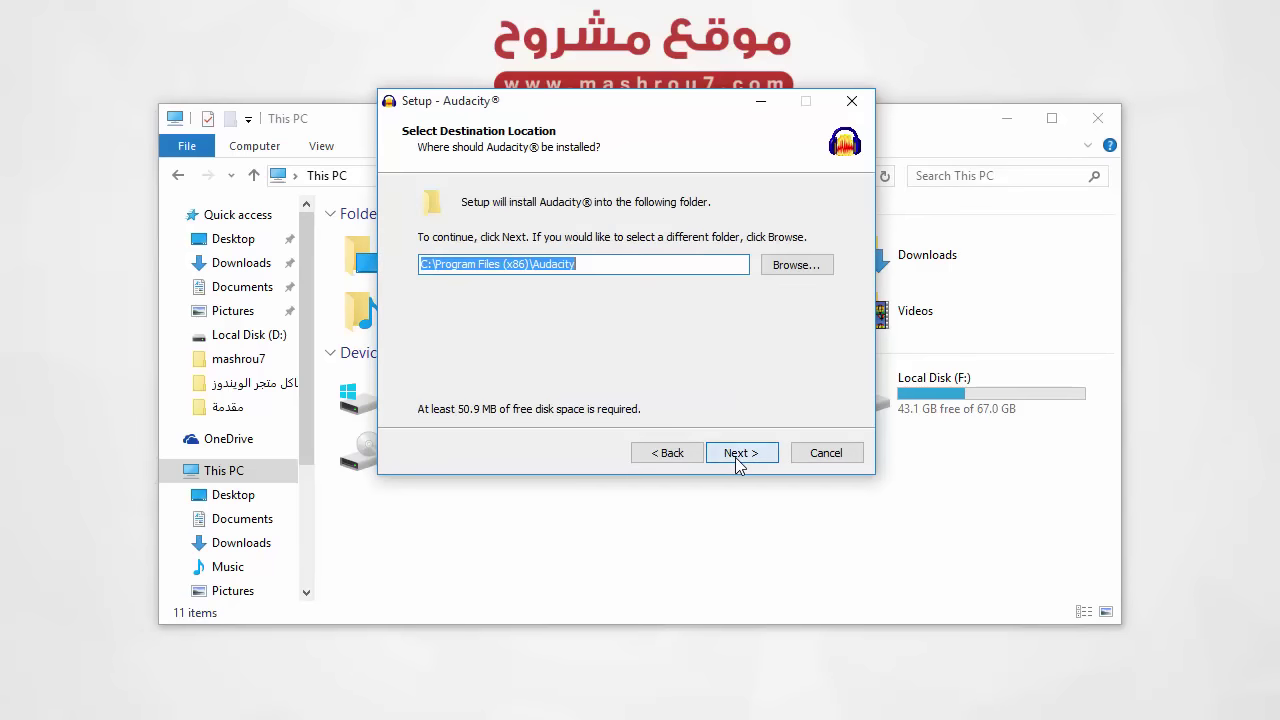
{"action": "left_click", "coordinate": [801, 268]}
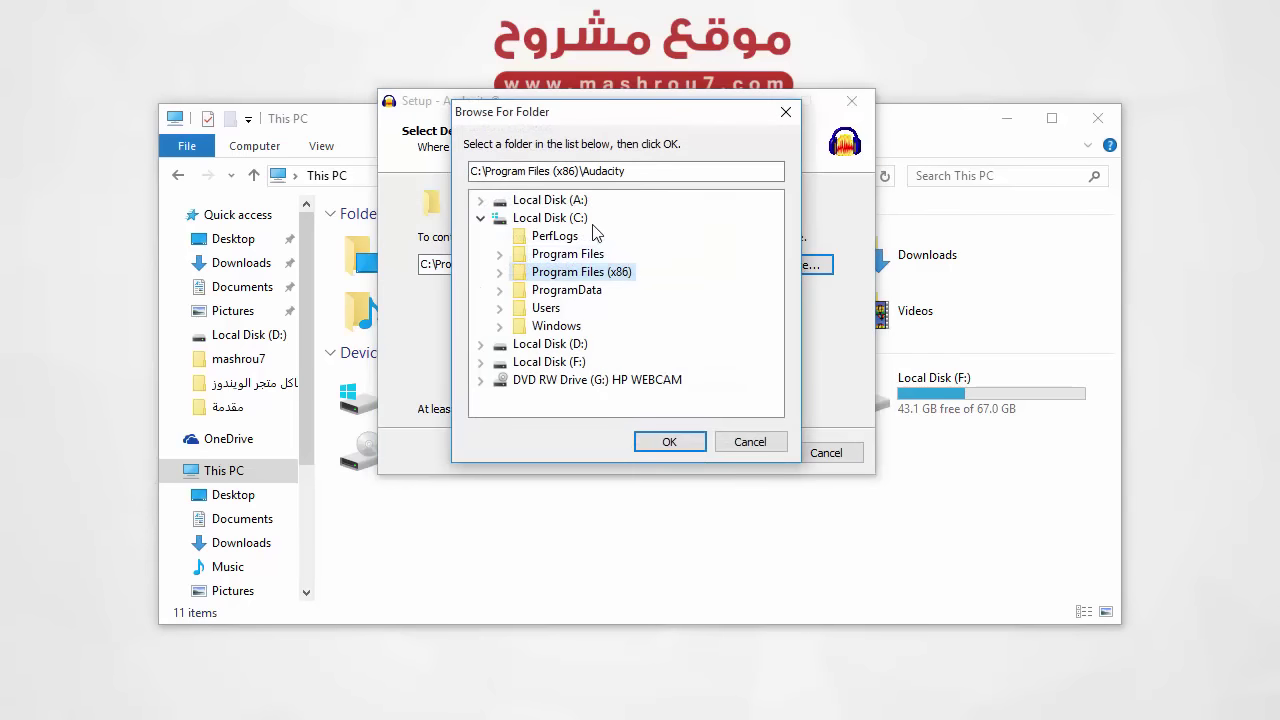
{"action": "left_click", "coordinate": [548, 201]}
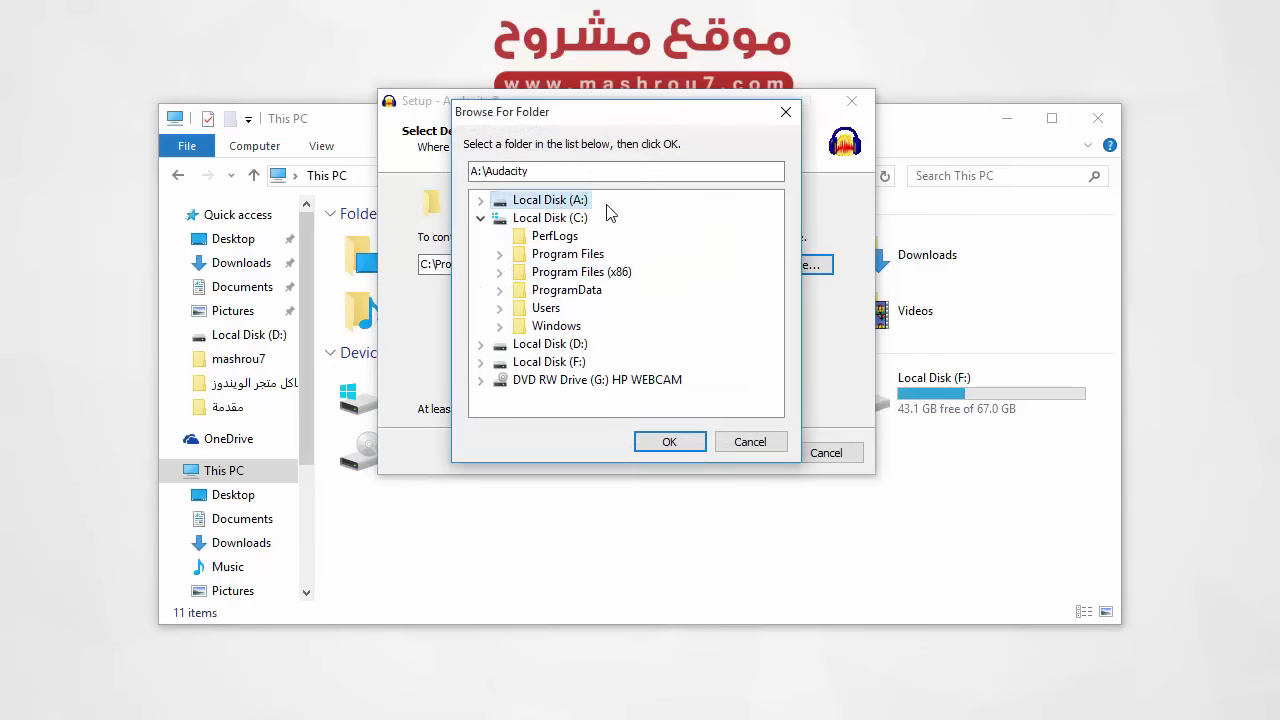
{"action": "left_click", "coordinate": [670, 445]}
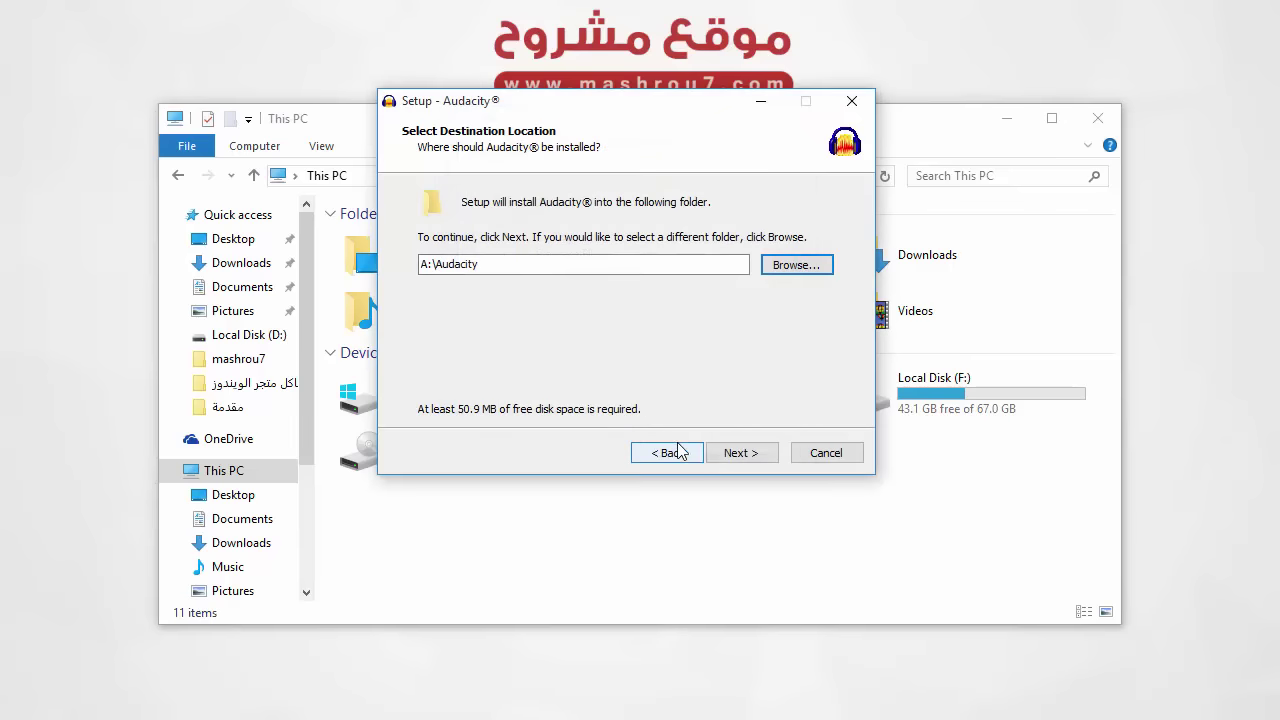
- Run the Audacity installation and finish the setup with Launch Audacity turned off
{"action": "left_click", "coordinate": [740, 454]}
{"action": "left_click", "coordinate": [740, 454]}
{"action": "left_click", "coordinate": [741, 454]}
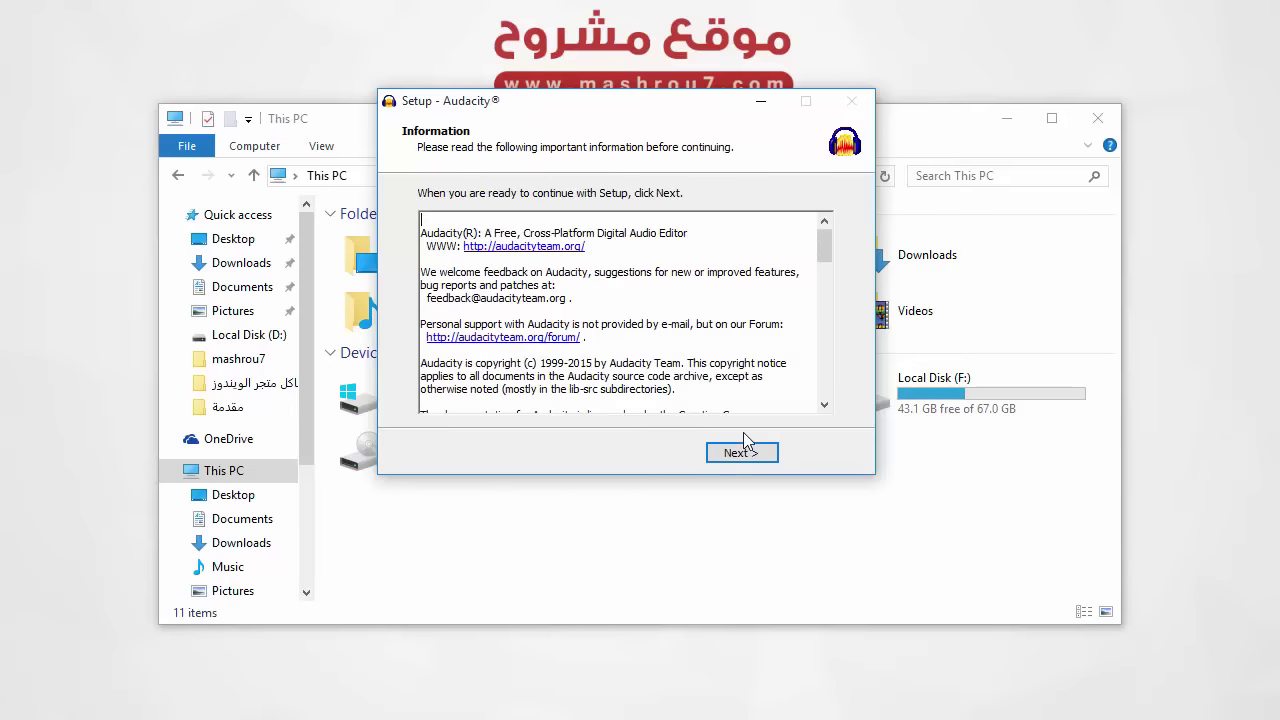
{"action": "left_click", "coordinate": [740, 454]}
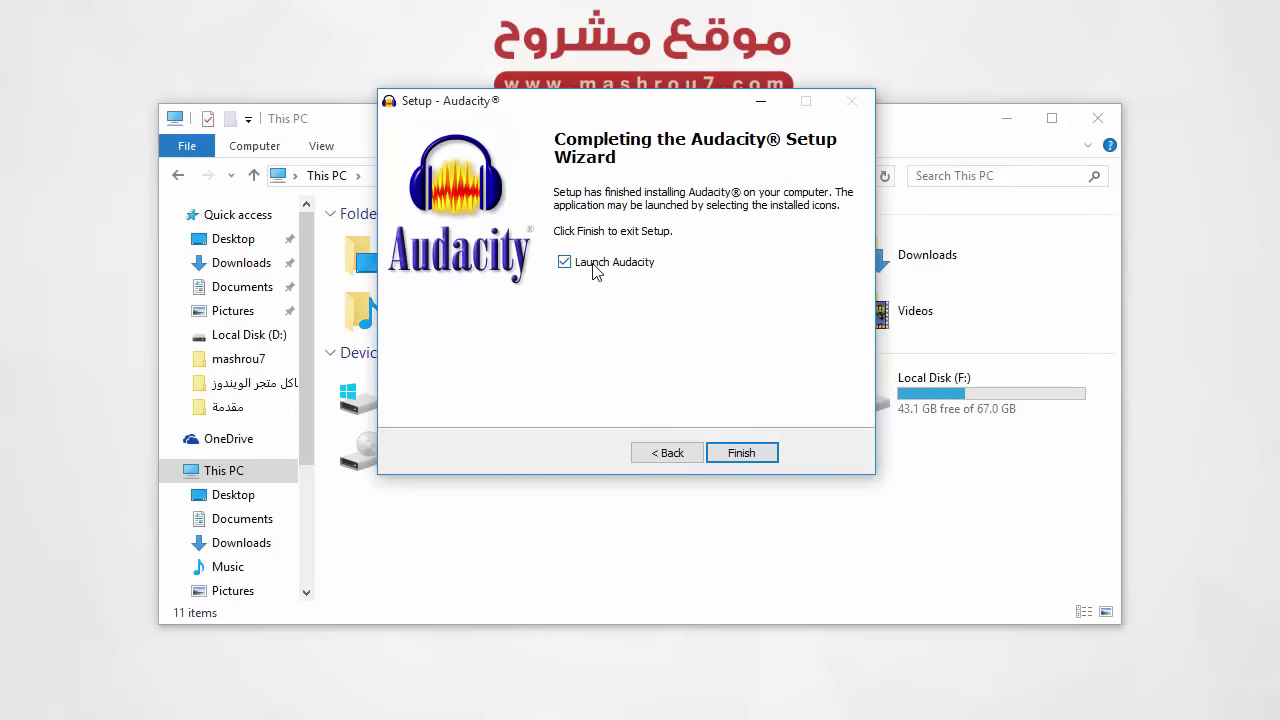
{"action": "left_click", "coordinate": [594, 267]}
{"action": "left_click", "coordinate": [741, 453]}
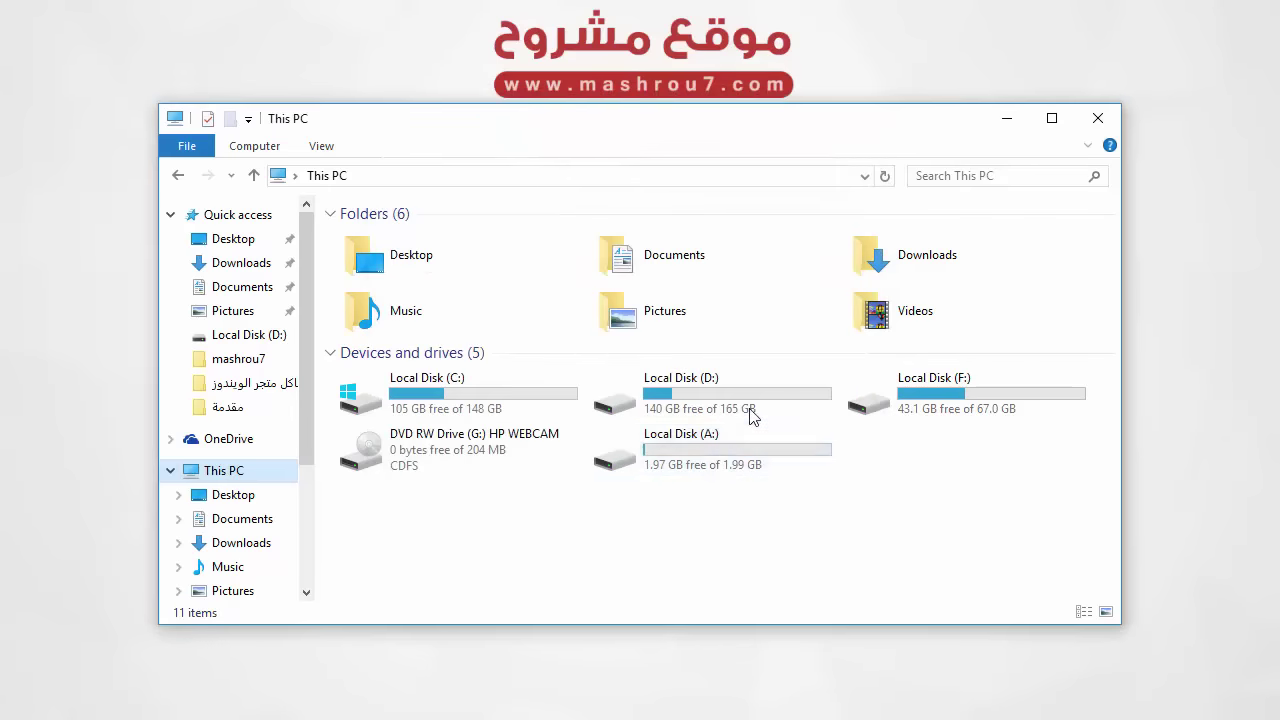
- Test-launch the audacity application from the Audacity folder on drive A: and close it
{"action": "double_click", "coordinate": [716, 449]}
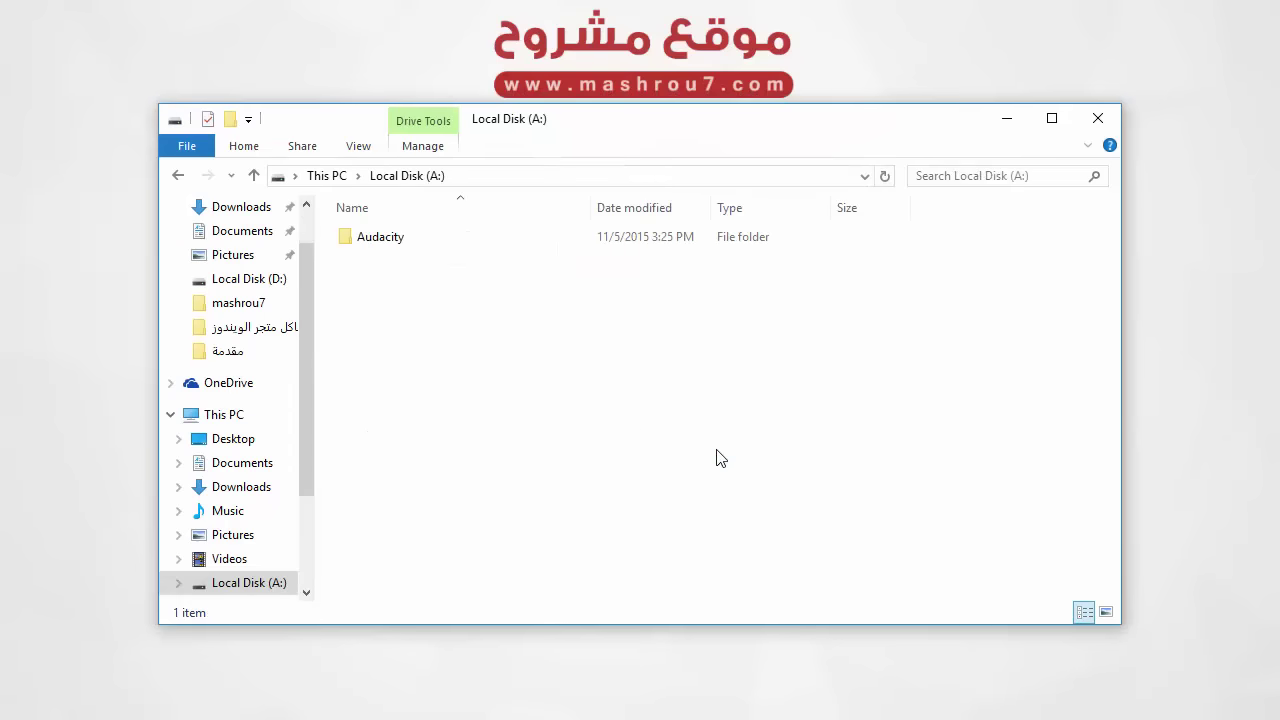
{"action": "double_click", "coordinate": [421, 241]}
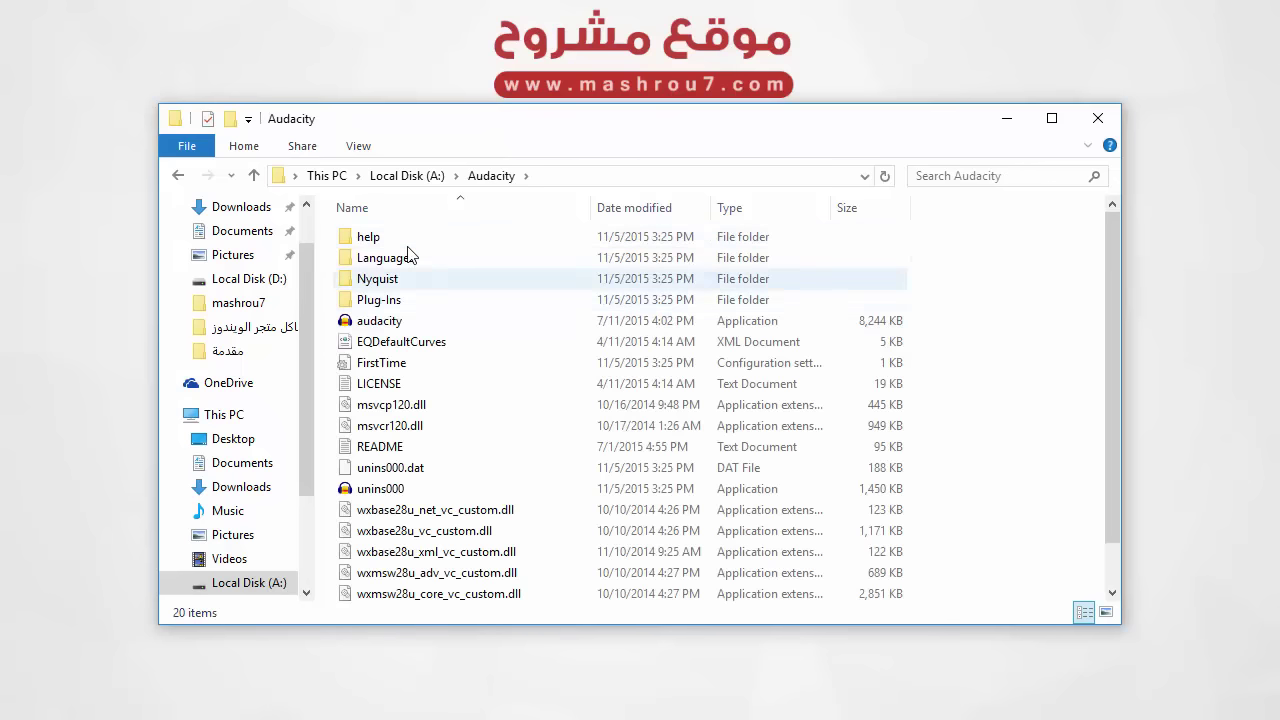
{"action": "double_click", "coordinate": [416, 330]}
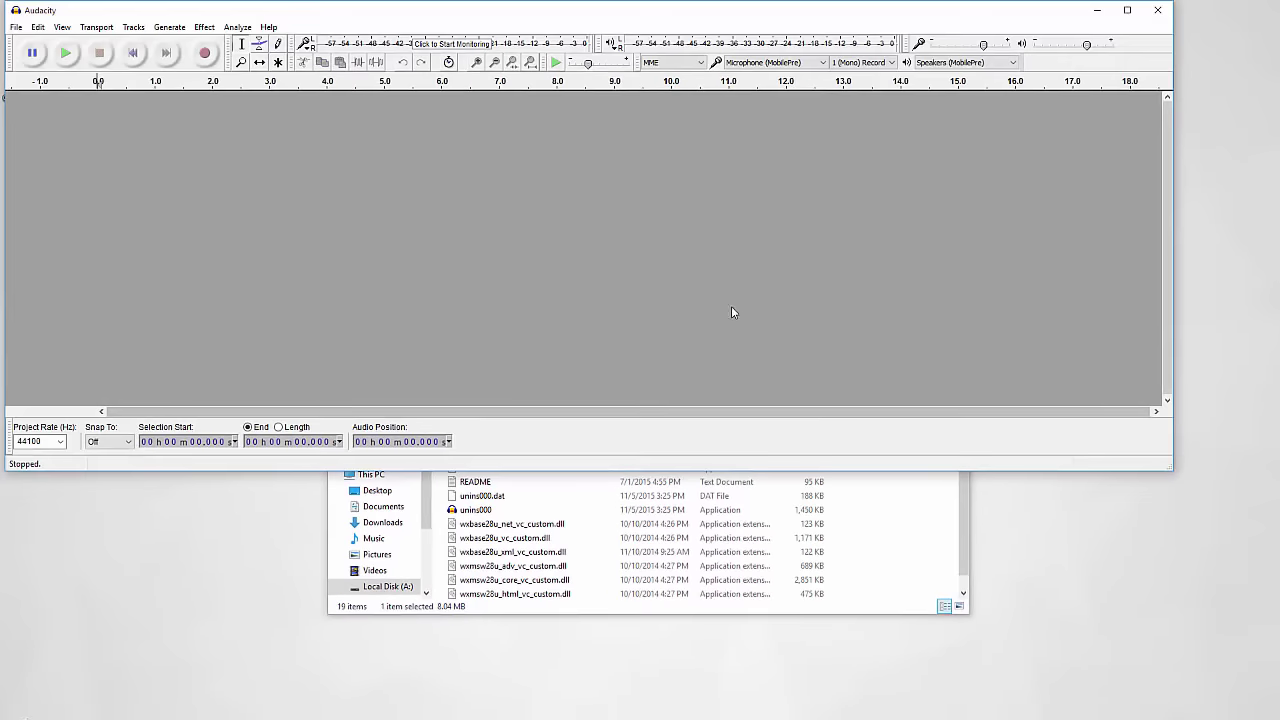
{"action": "left_click", "coordinate": [1158, 11]}
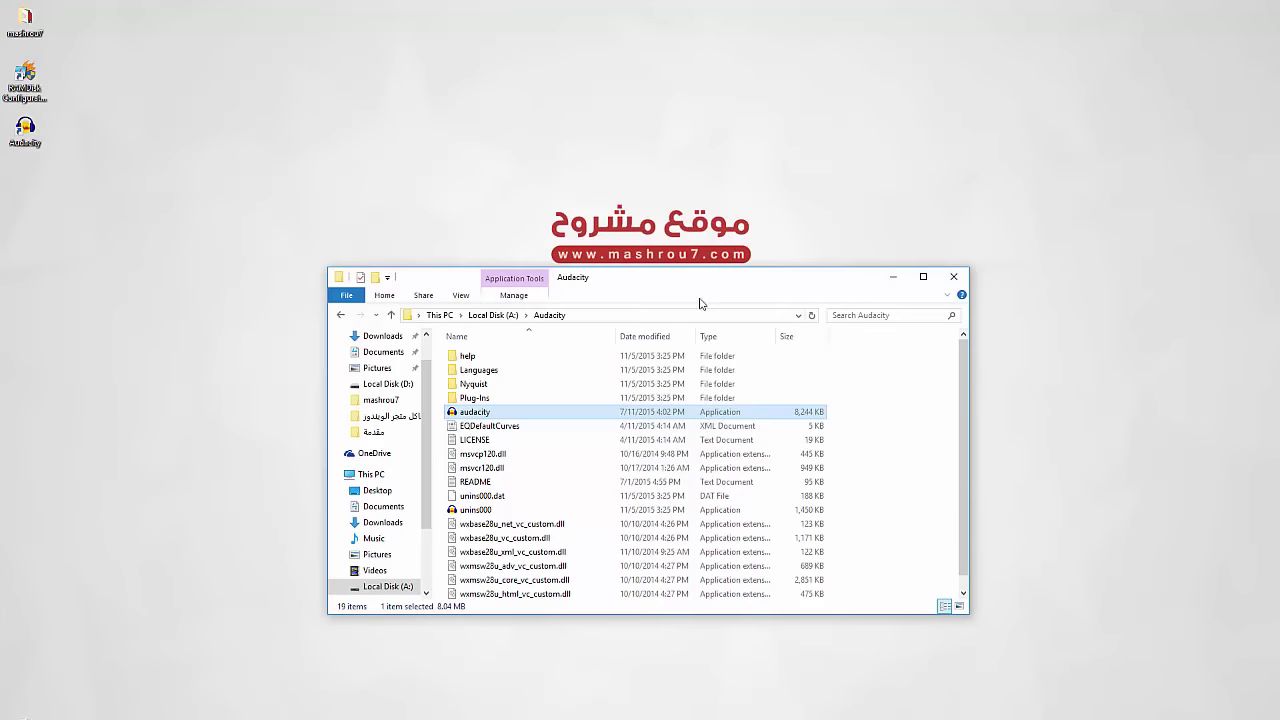
- Return to This PC to check the space on Local Disk (A:) and view the drive's contents
{"action": "left_click", "coordinate": [340, 314]}
{"action": "left_click", "coordinate": [340, 314]}
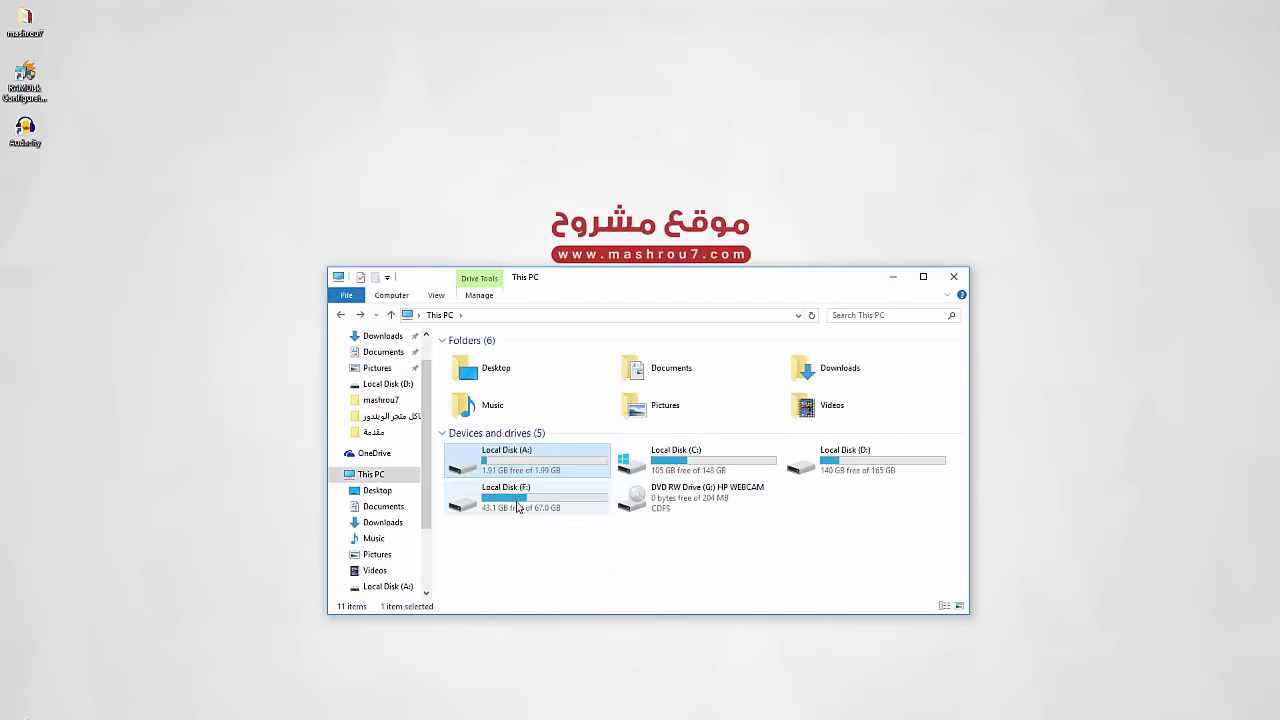
{"action": "double_click", "coordinate": [533, 462]}
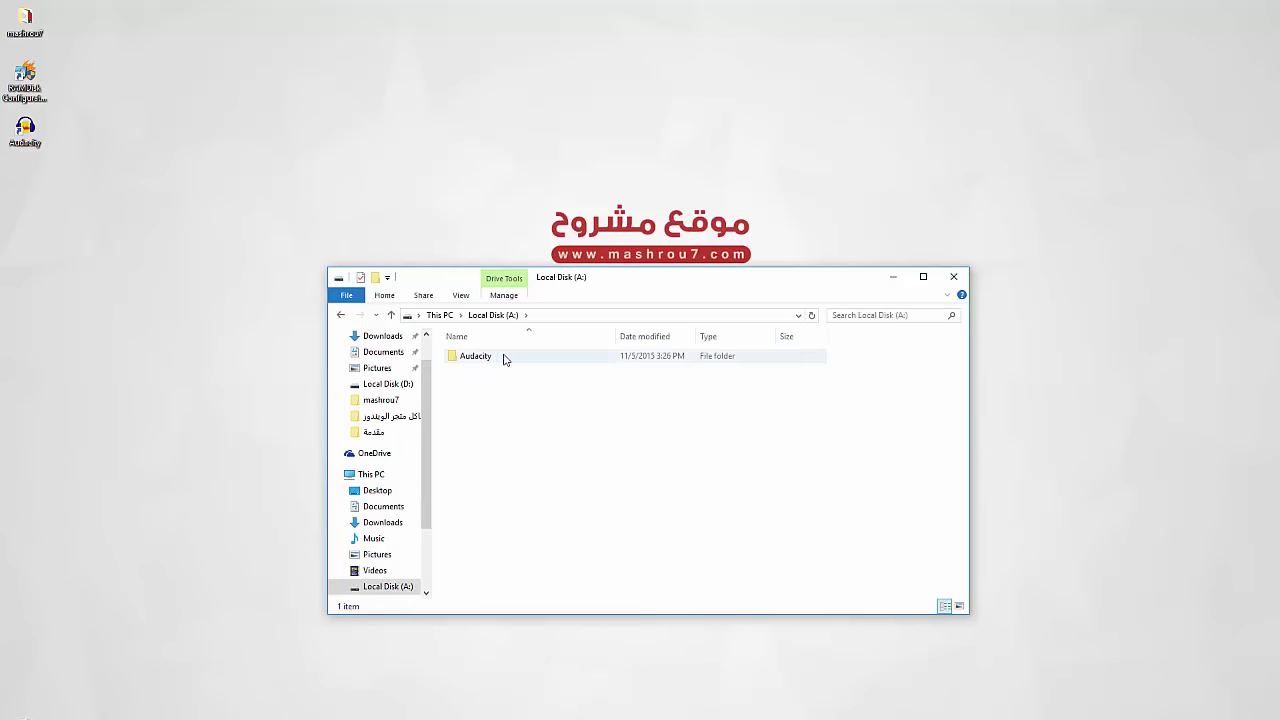
- Go back to This PC, launch Audacity from its desktop shortcut and close it
{"action": "left_click", "coordinate": [341, 314]}
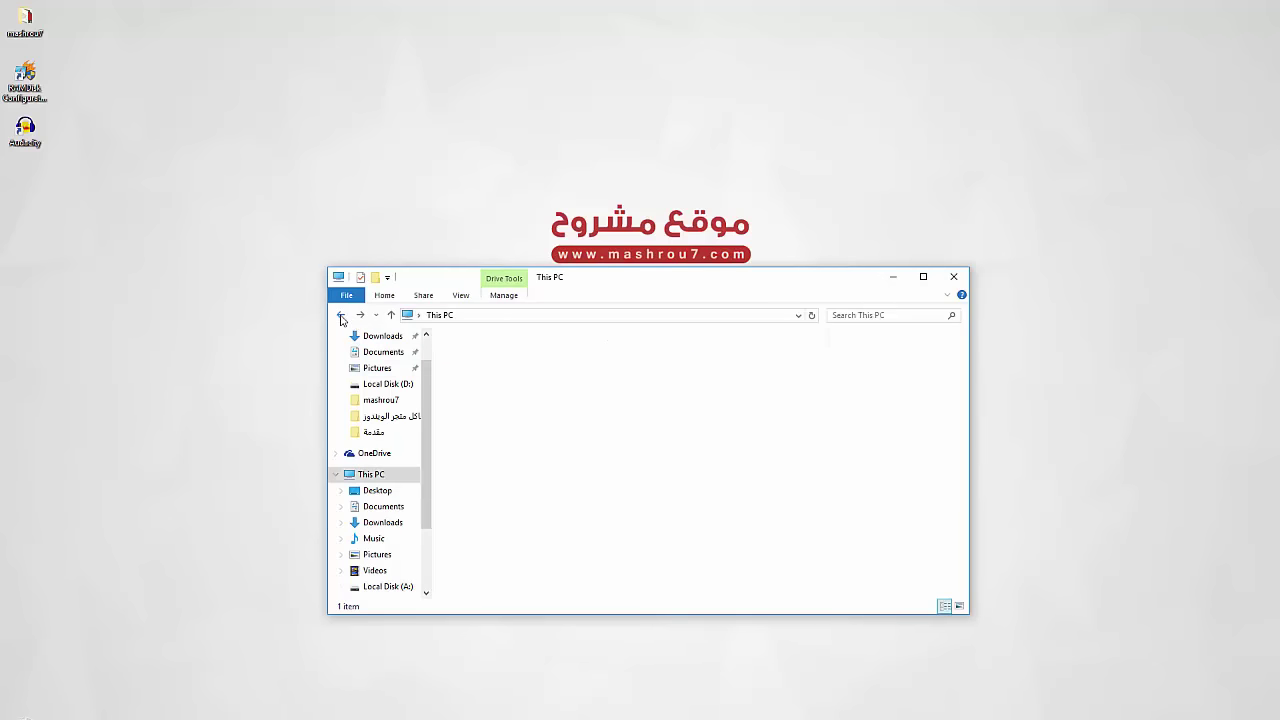
{"action": "double_click", "coordinate": [27, 132]}
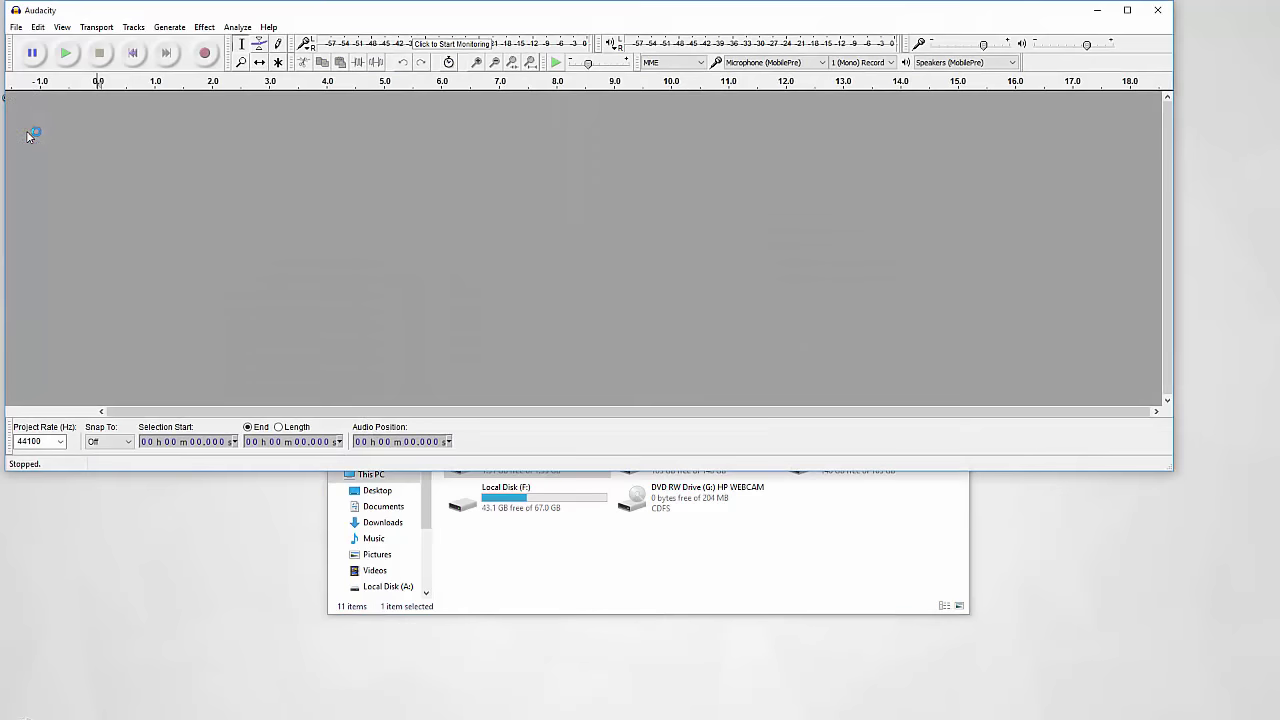
{"action": "left_click", "coordinate": [1157, 12]}
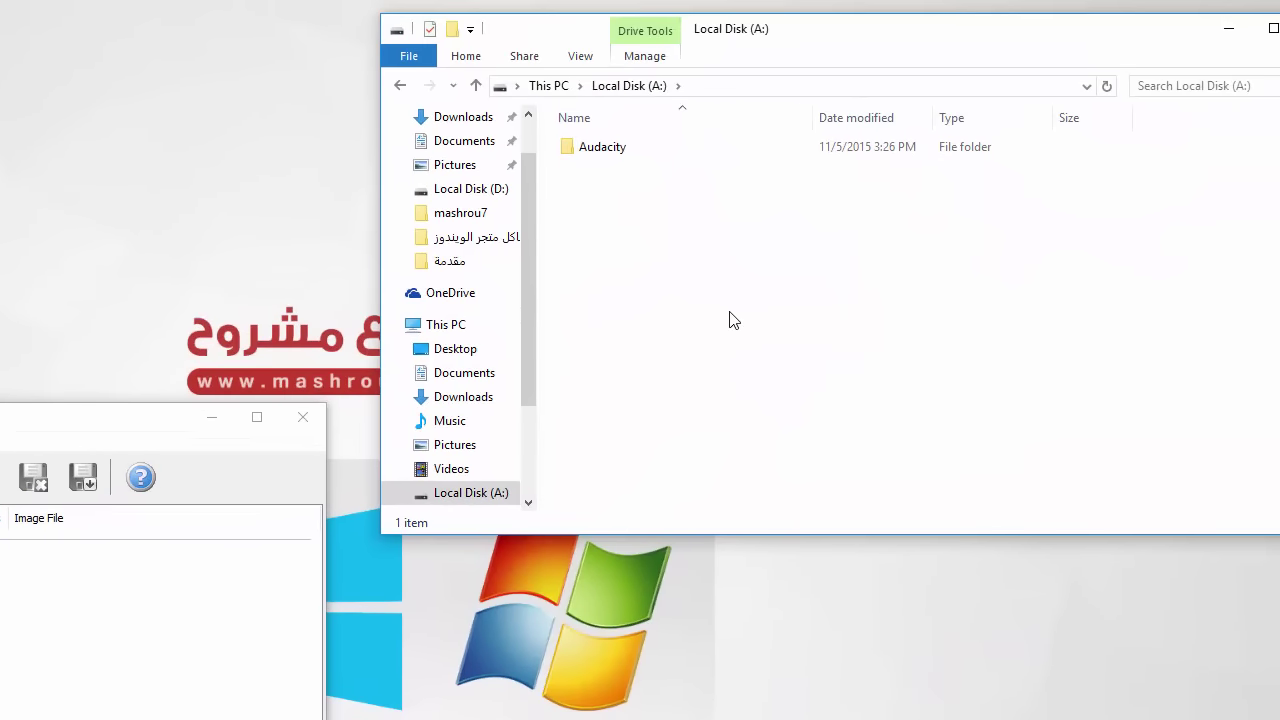
{"action": "left_click", "coordinate": [648, 158]}
{"action": "right_click", "coordinate": [648, 158]}
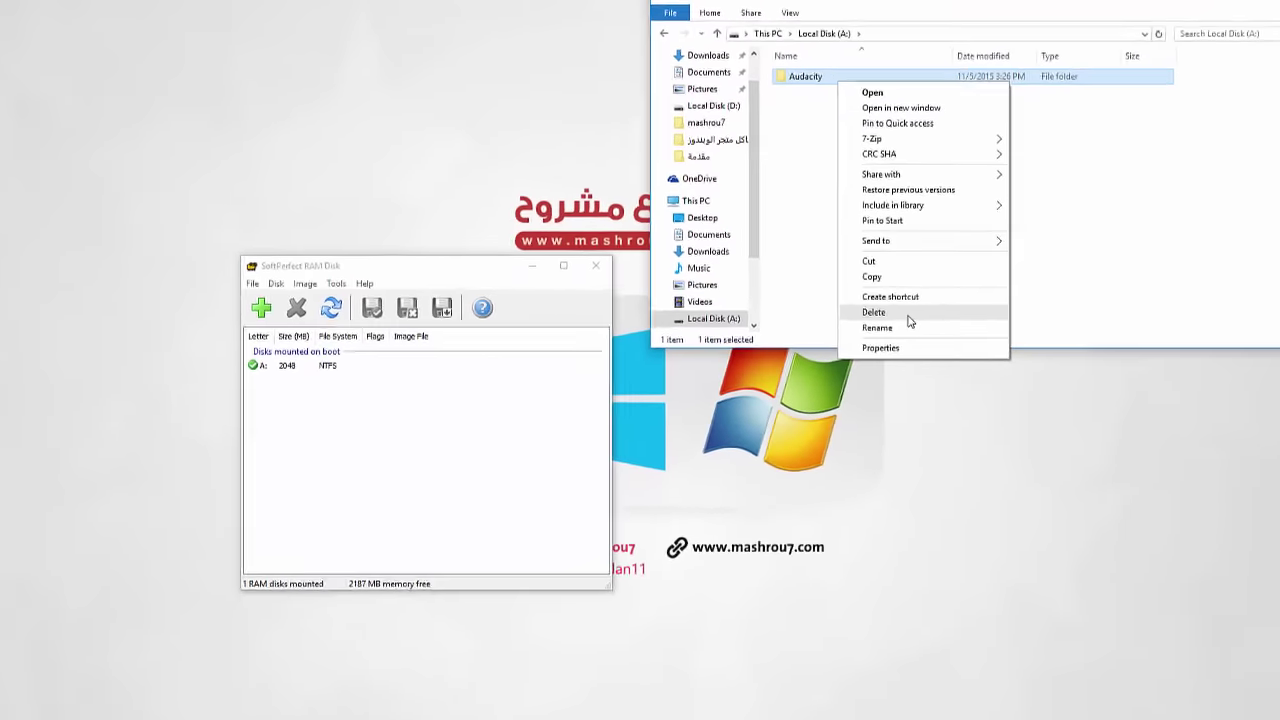
{"action": "left_click", "coordinate": [743, 490]}
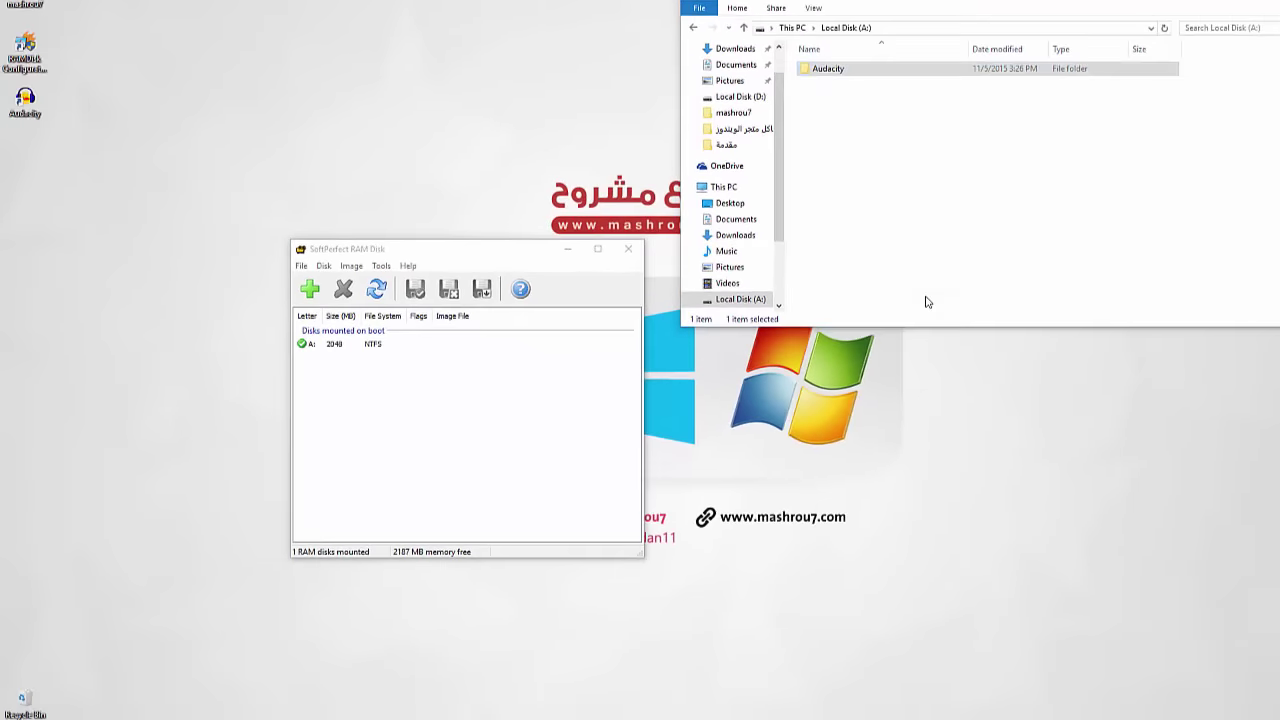
- Return File Explorer to This PC, remove the A: RAM disk in SoftPerfect RAM Disk and close the program
{"action": "left_click", "coordinate": [695, 29]}
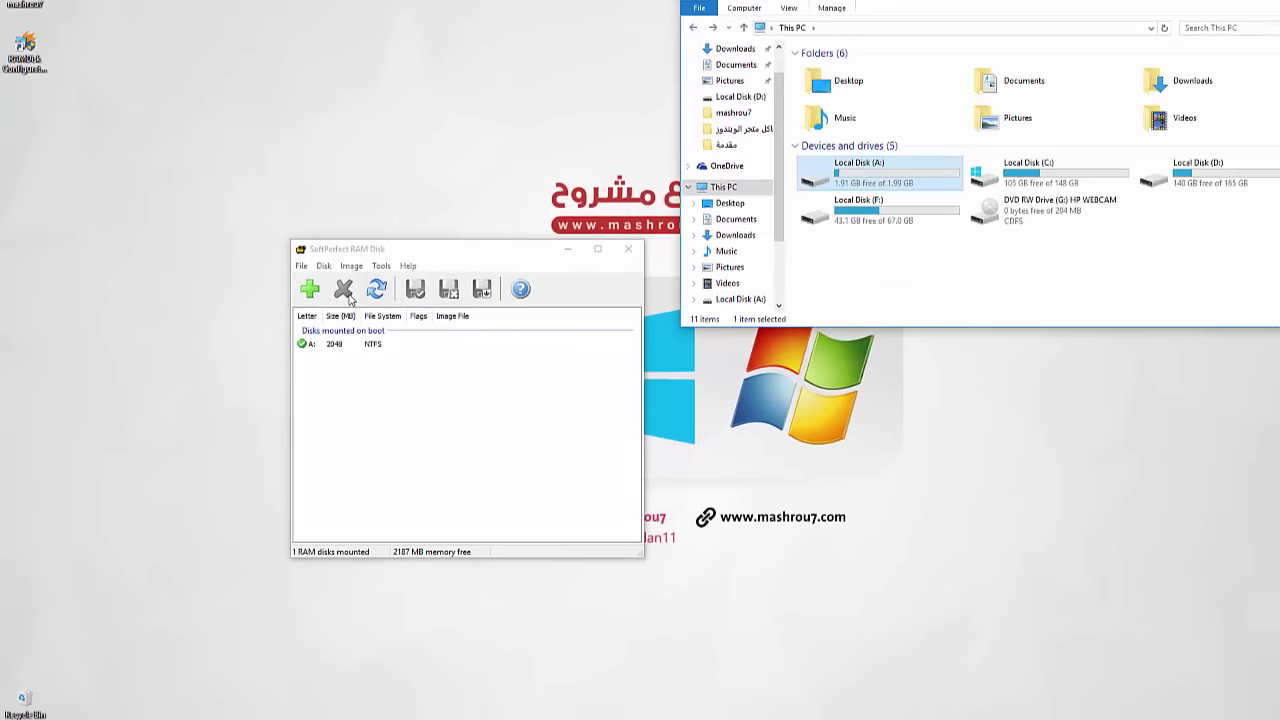
{"action": "left_click", "coordinate": [333, 343]}
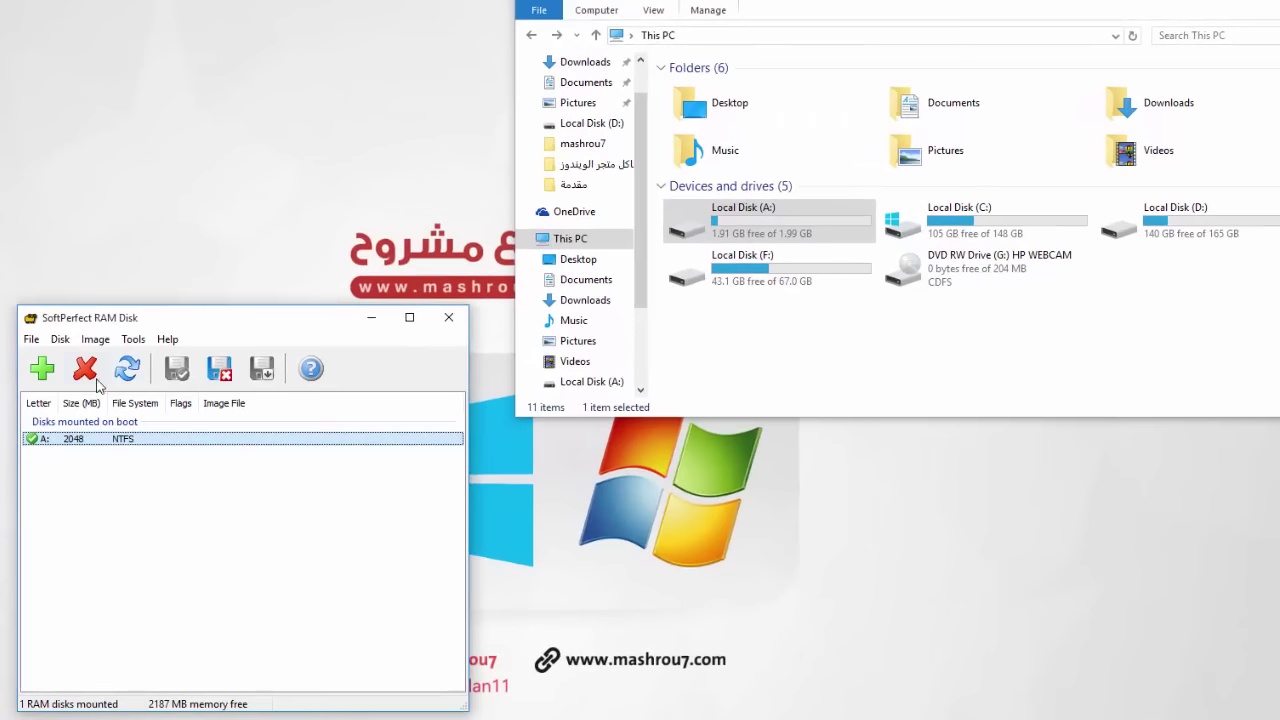
{"action": "left_click", "coordinate": [86, 372]}
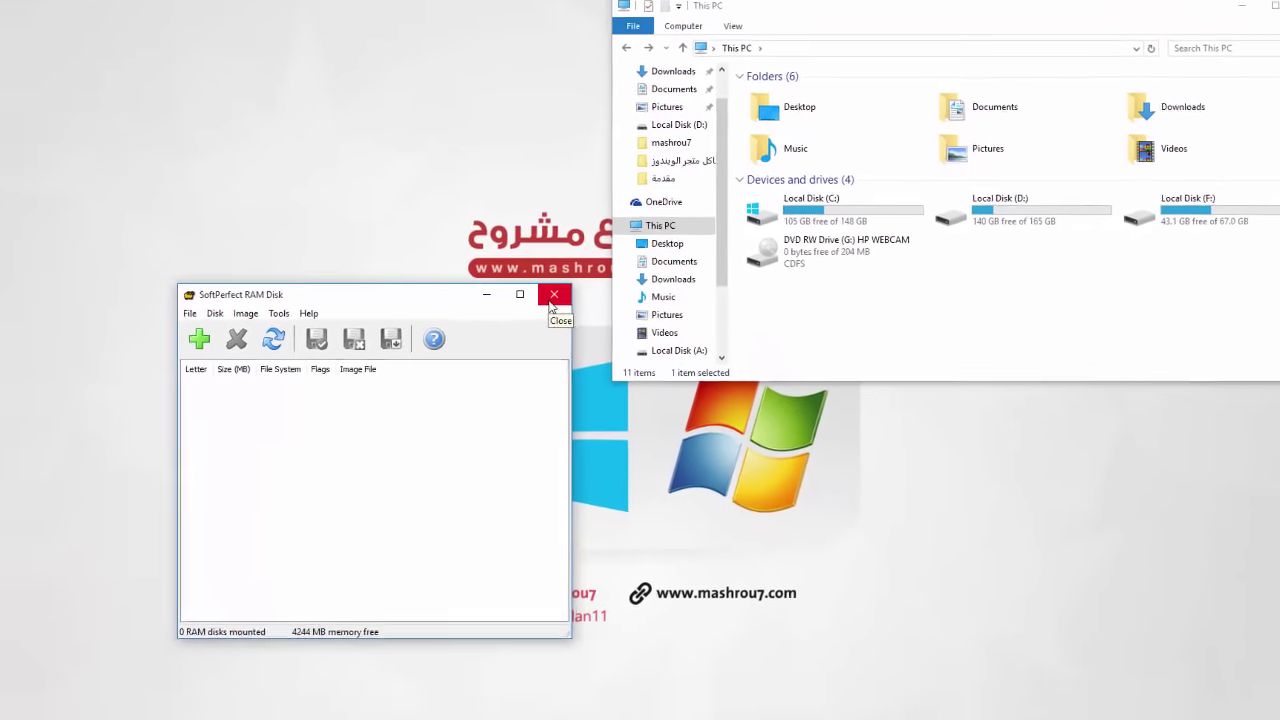
{"action": "left_click", "coordinate": [583, 288]}
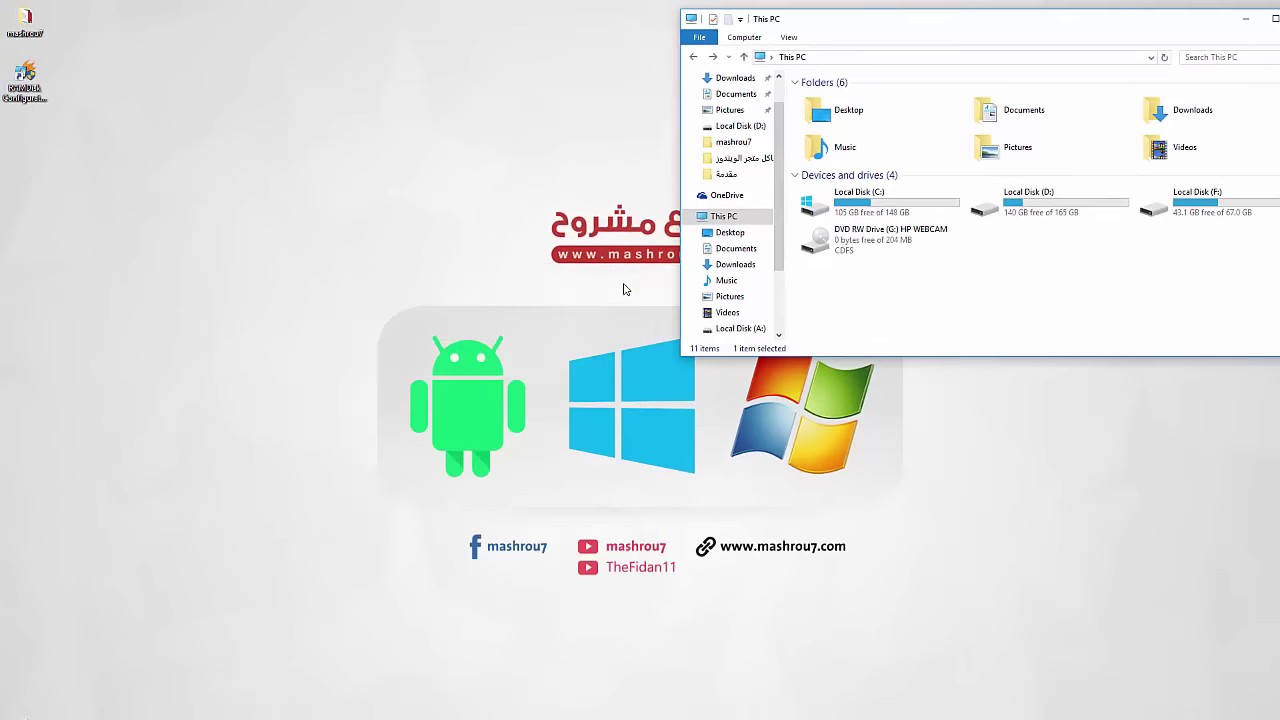
- Close the This PC window and open the Dataram RAMDisk Configuration Utility, moving its window towards the middle of the desktop
{"action": "left_click_drag", "start_coordinate": [1077, 22], "coordinate": [762, 91]}
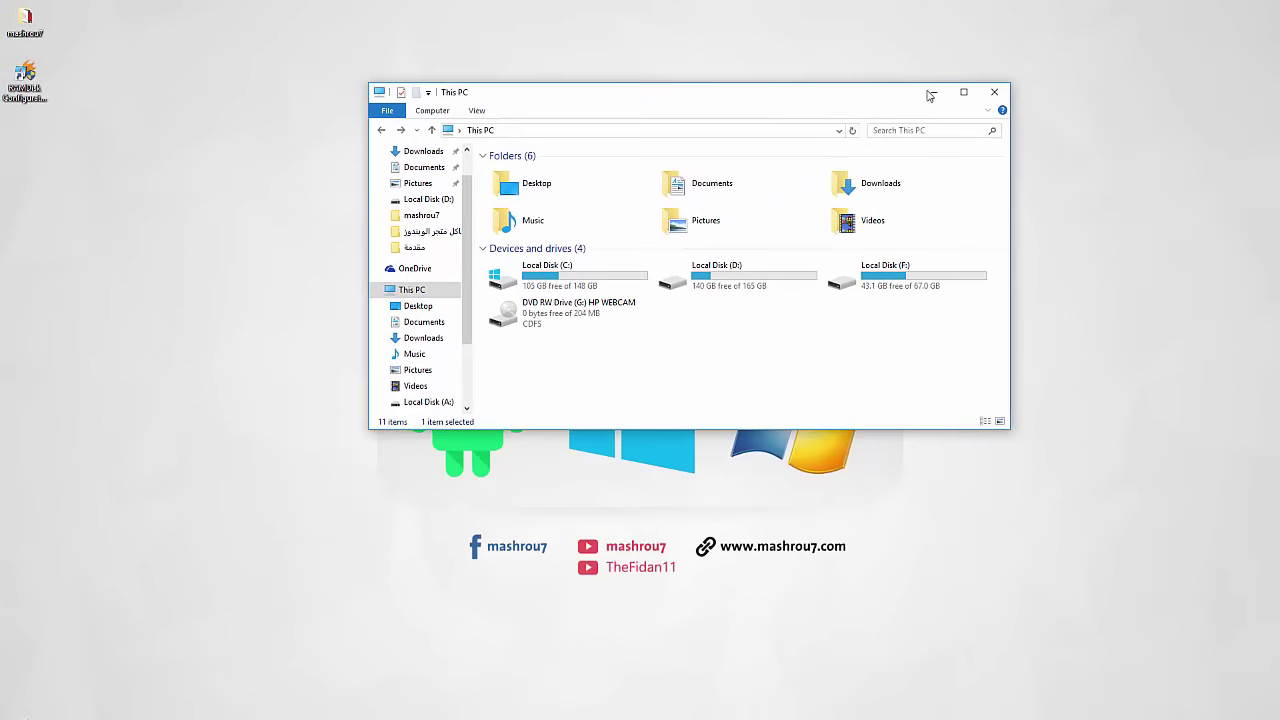
{"action": "left_click", "coordinate": [990, 90]}
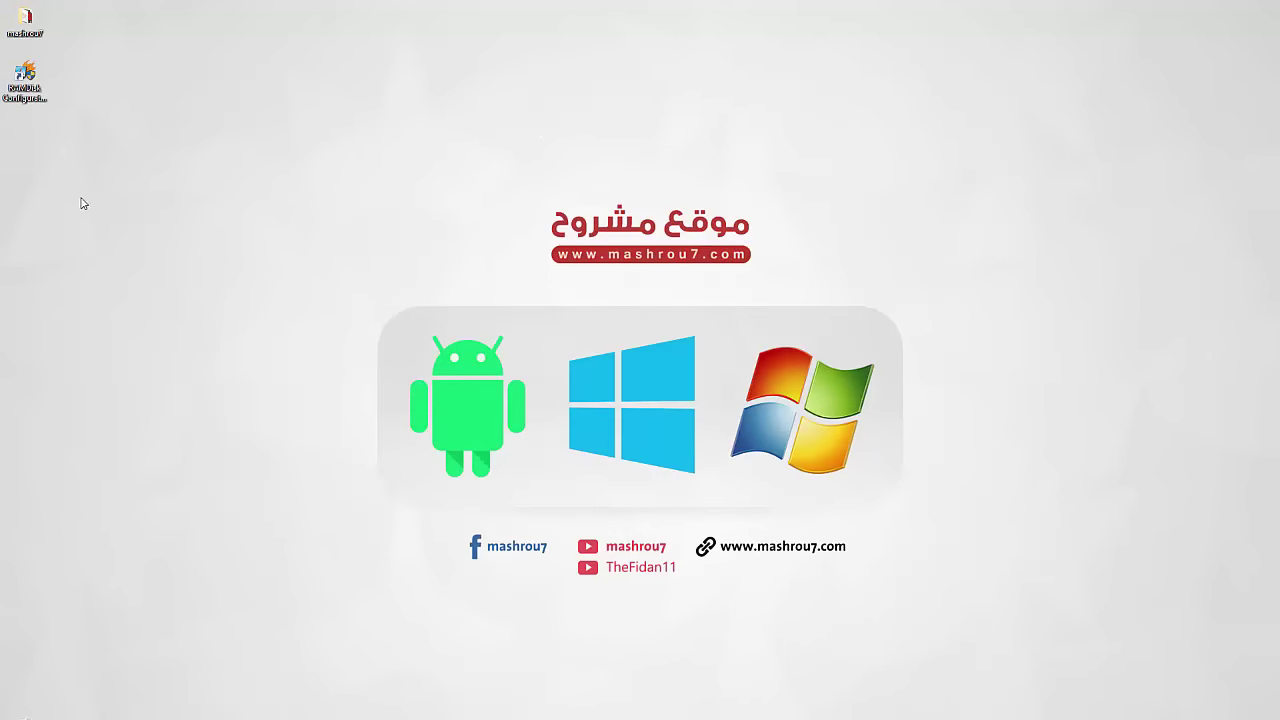
{"action": "double_click", "coordinate": [25, 78]}
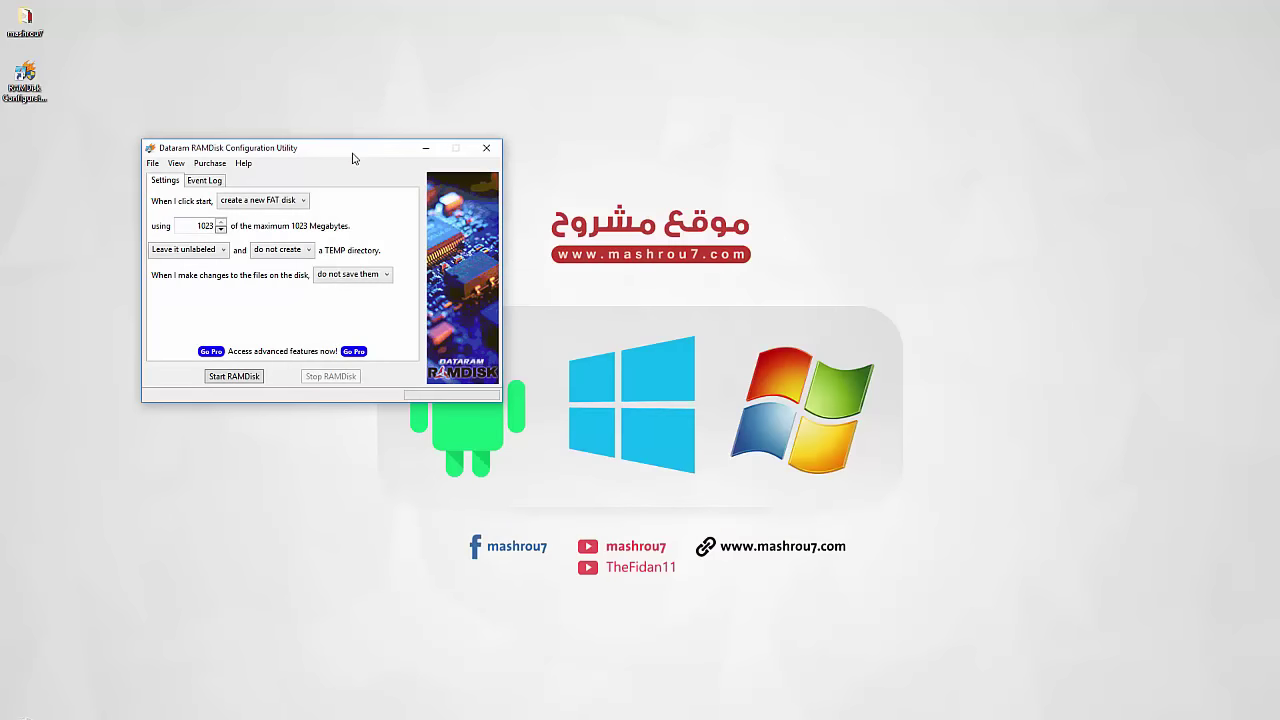
{"action": "left_click_drag", "start_coordinate": [352, 157], "coordinate": [665, 278]}
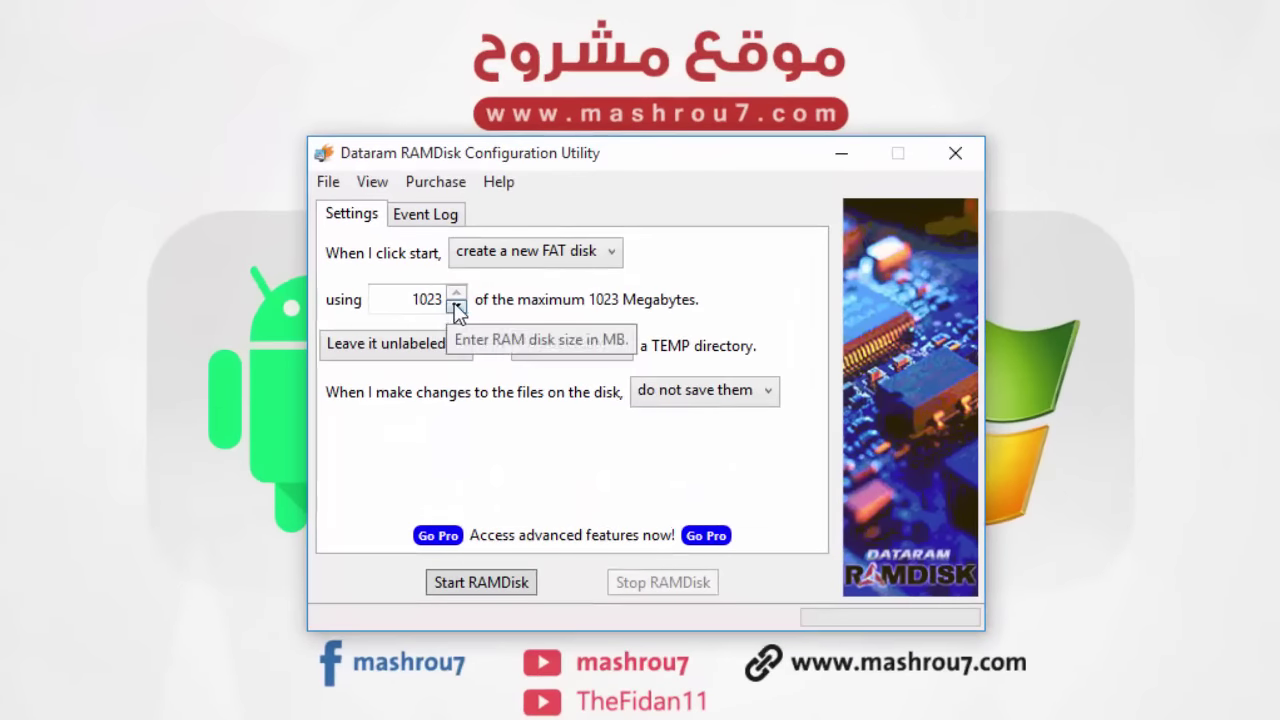
- Start a new unlabeled FAT RAM disk using 1023 megabytes and show the computer's drives in This PC
{"action": "double_click", "coordinate": [386, 303]}
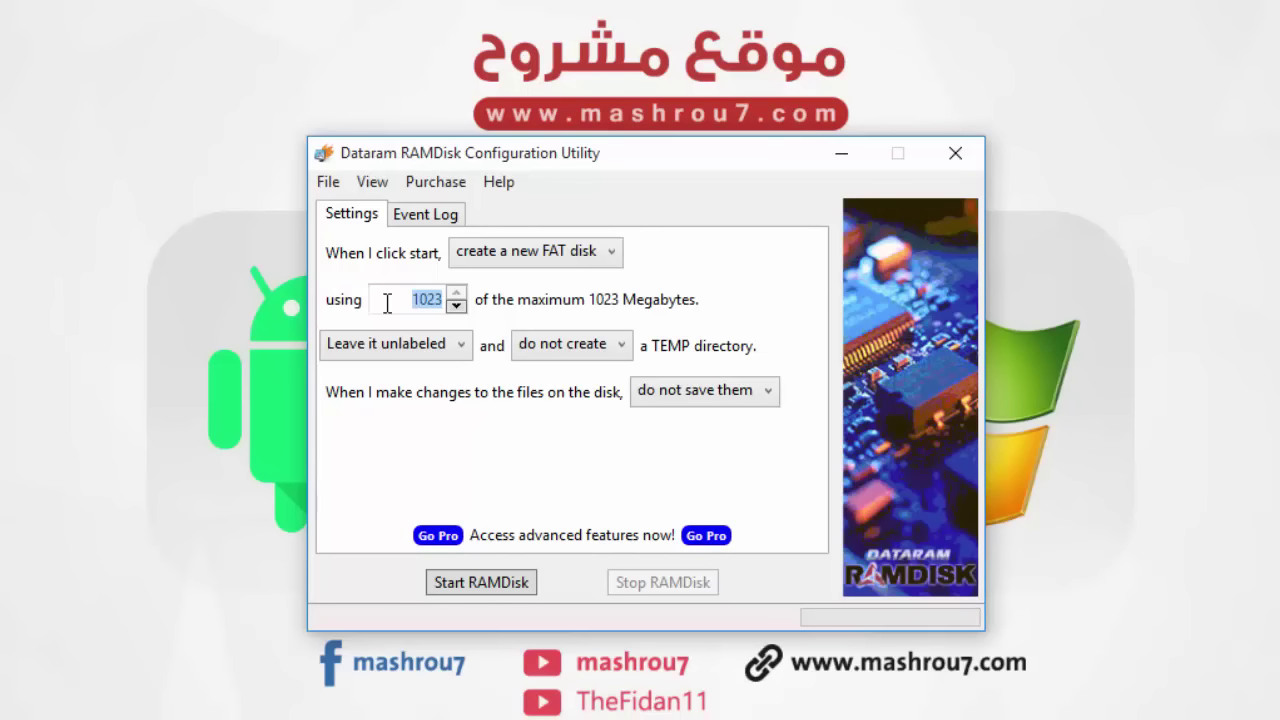
{"action": "left_click", "coordinate": [385, 302]}
{"action": "double_click", "coordinate": [444, 302]}
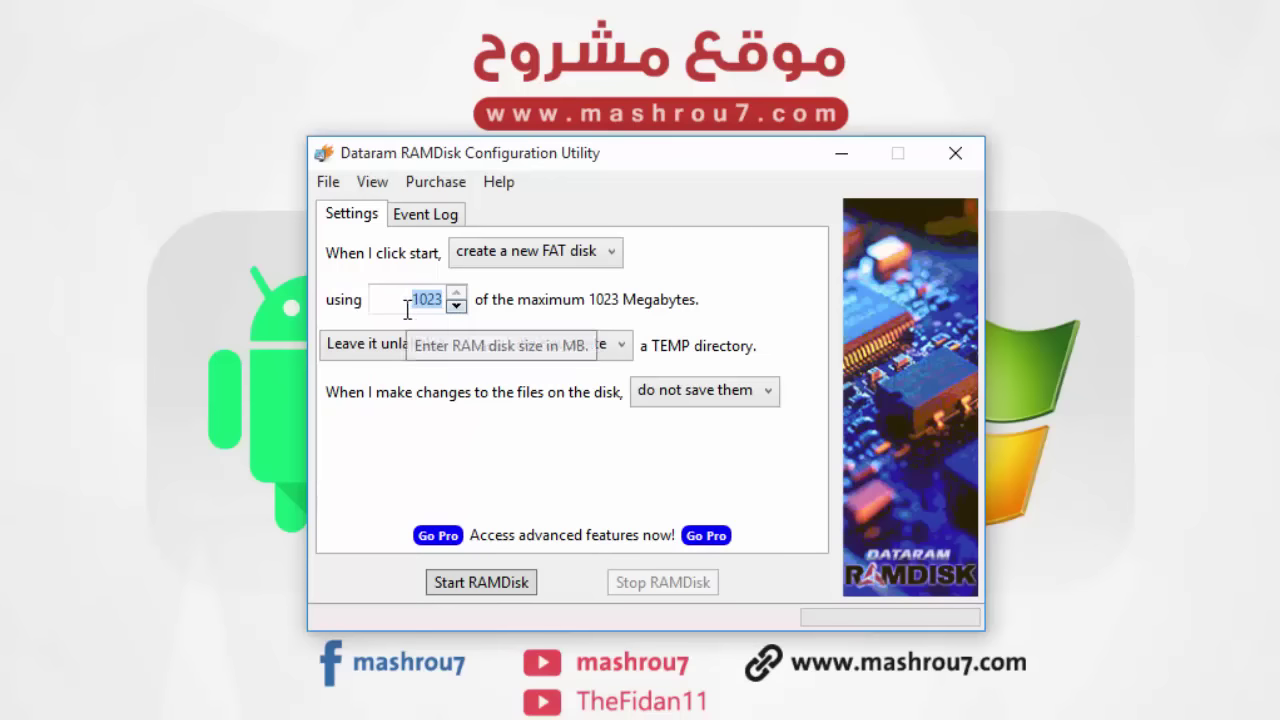
{"action": "left_click", "coordinate": [441, 305]}
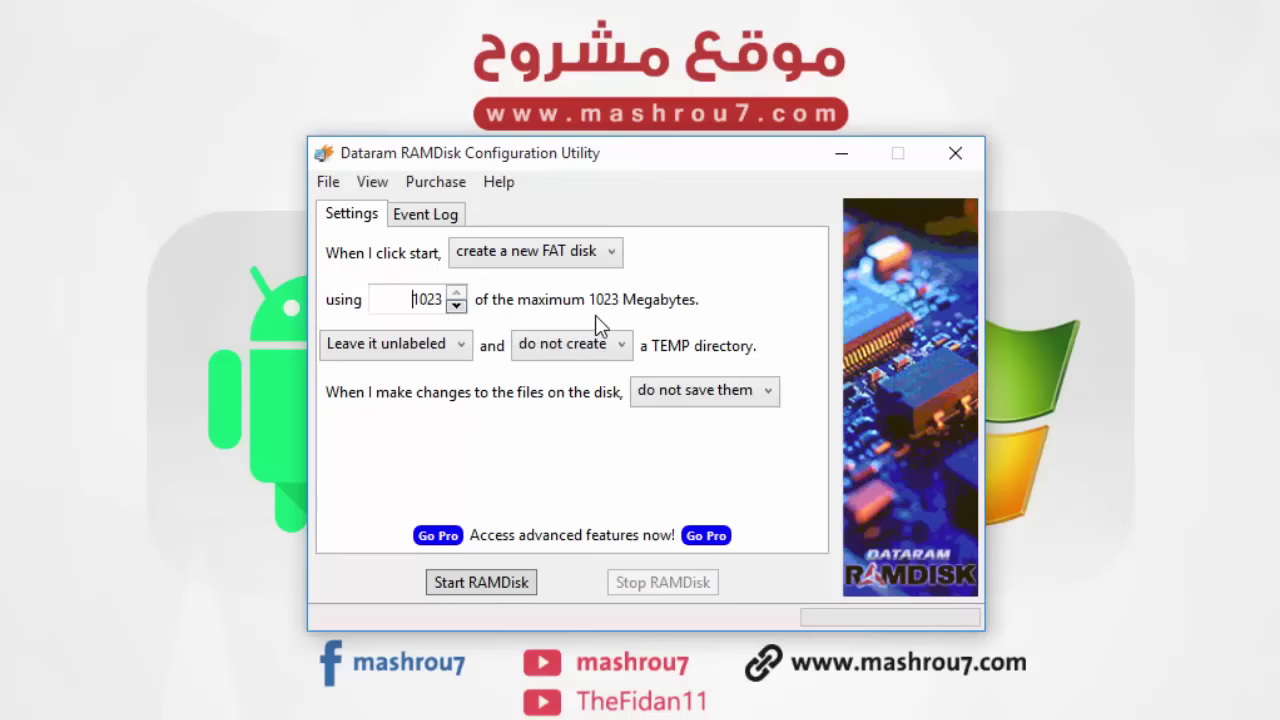
{"action": "left_click", "coordinate": [490, 585]}
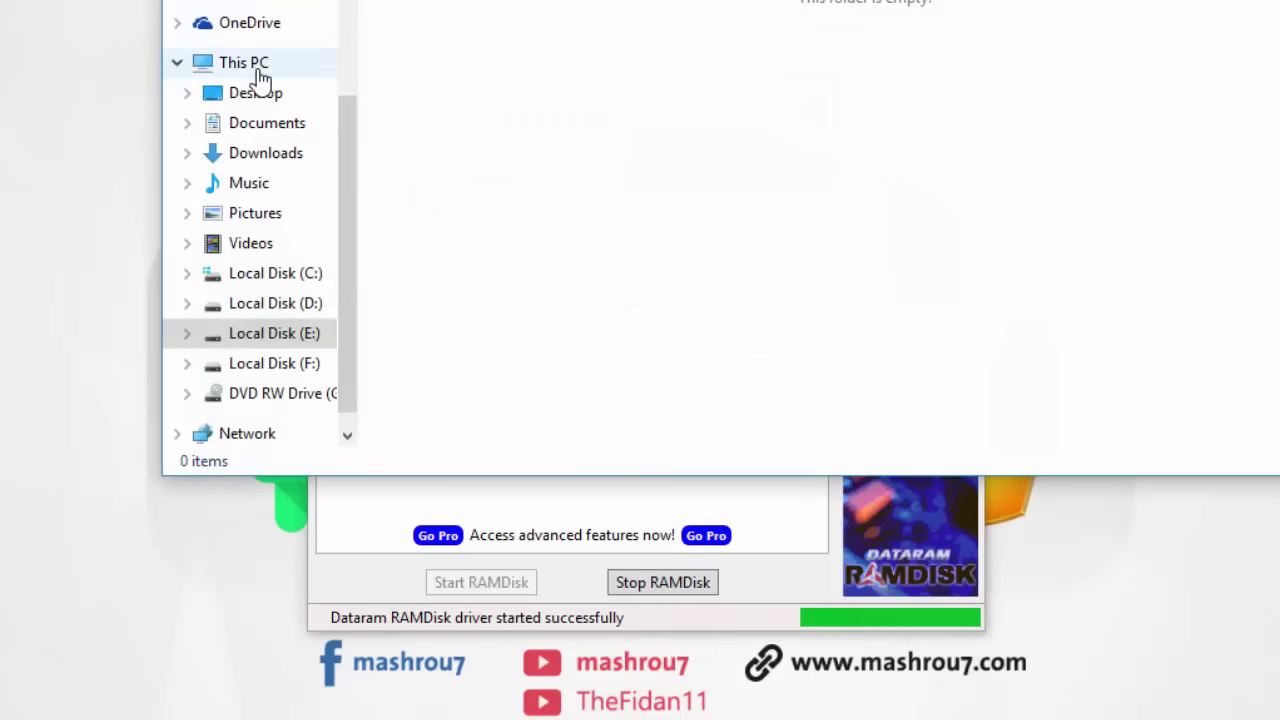
{"action": "left_click", "coordinate": [258, 70]}
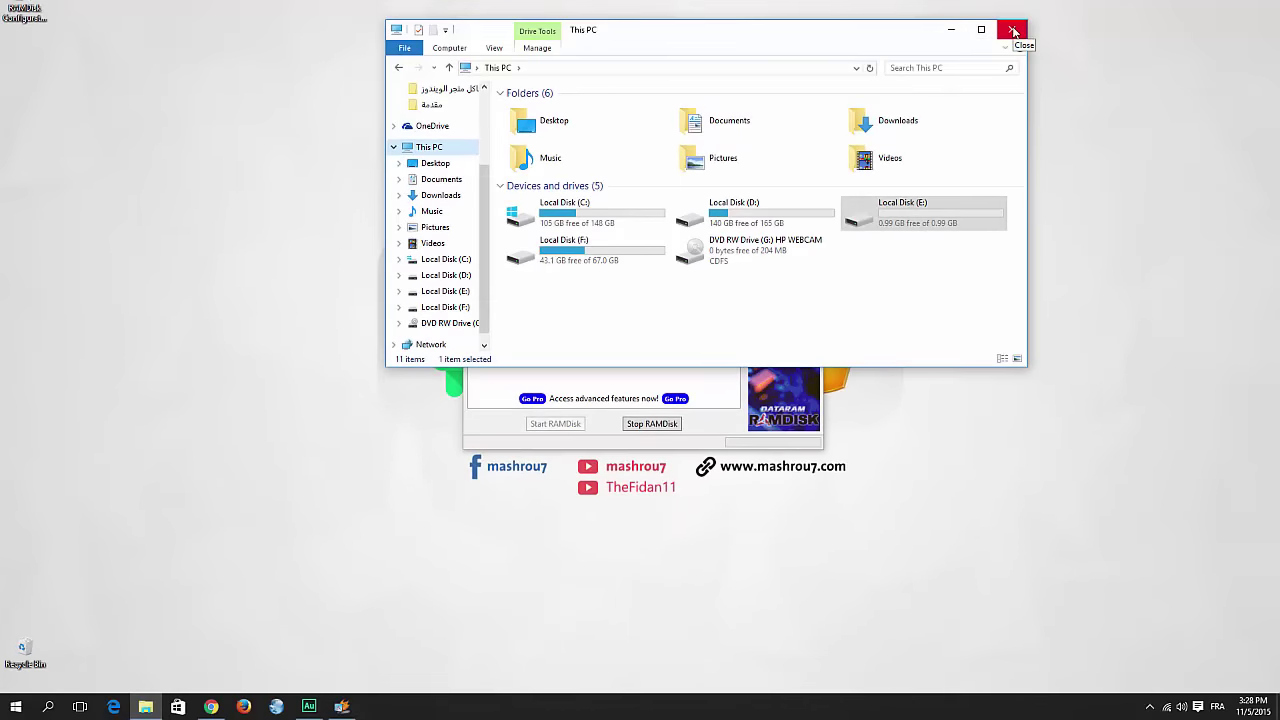
- Stop the Dataram RAM disk with the drive list in view, and close both the utility and the This PC window
{"action": "left_click", "coordinate": [665, 382]}
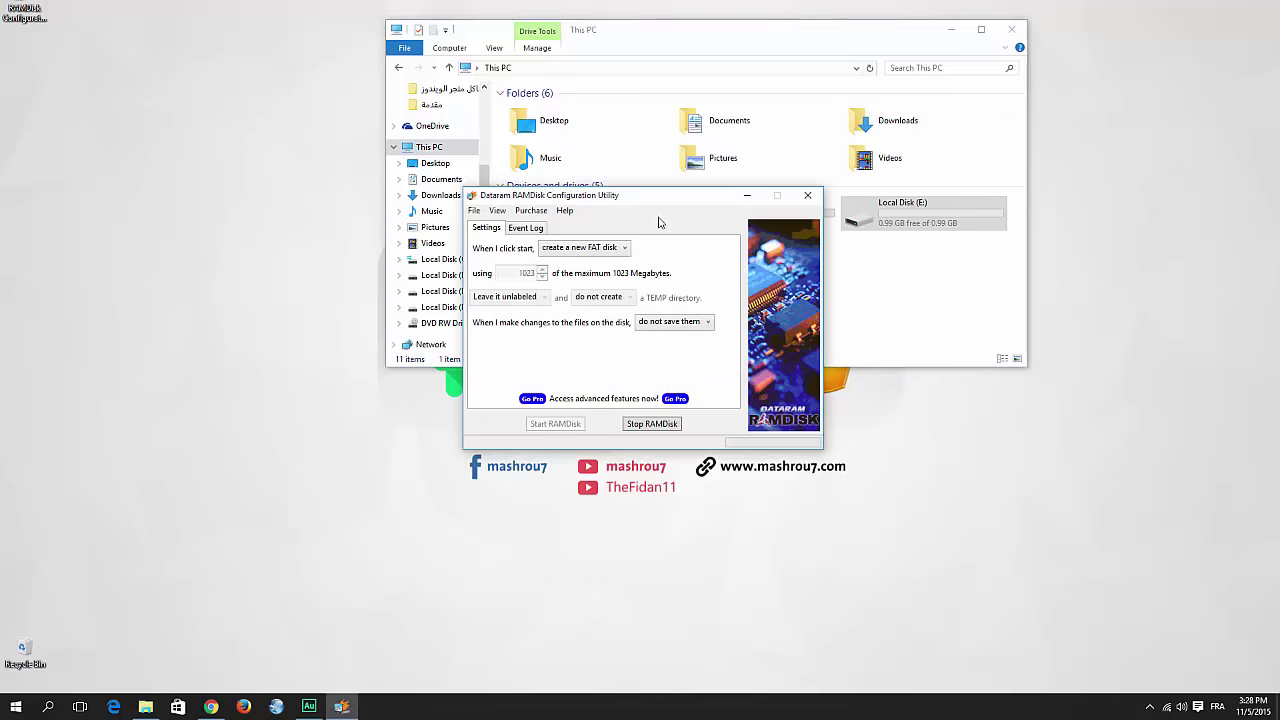
{"action": "left_click_drag", "start_coordinate": [650, 201], "coordinate": [465, 186]}
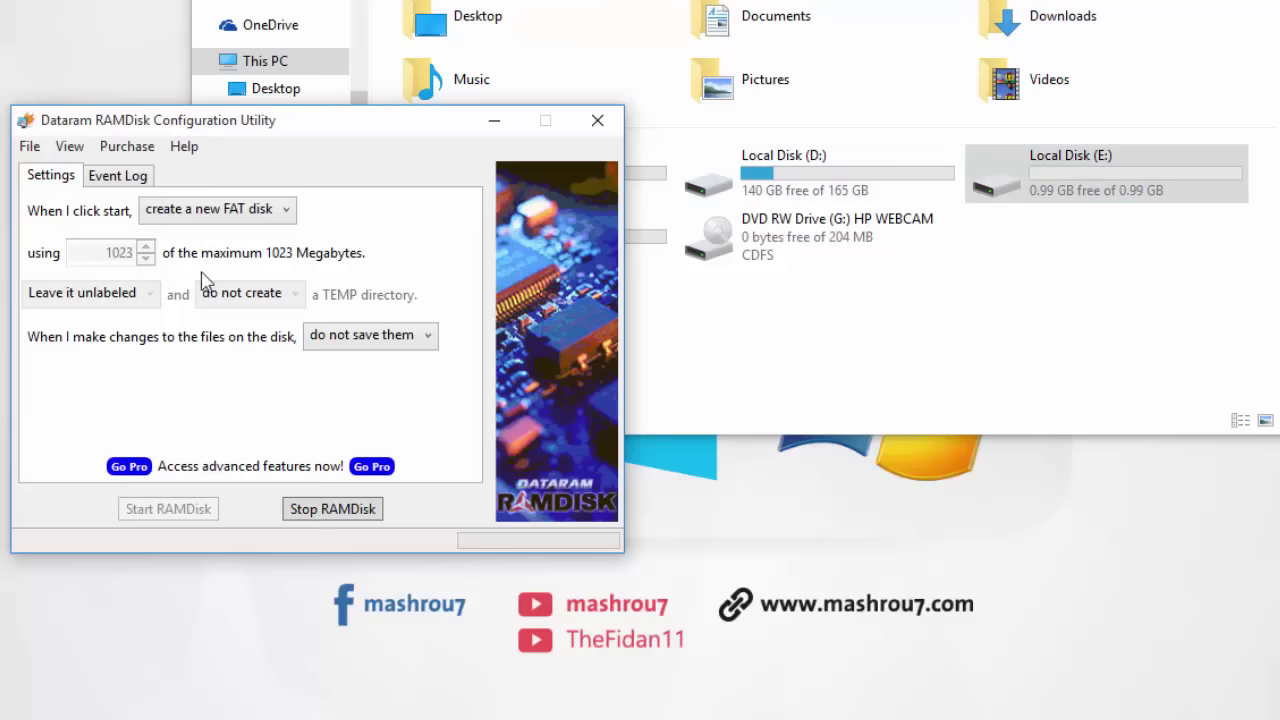
{"action": "left_click", "coordinate": [352, 514]}
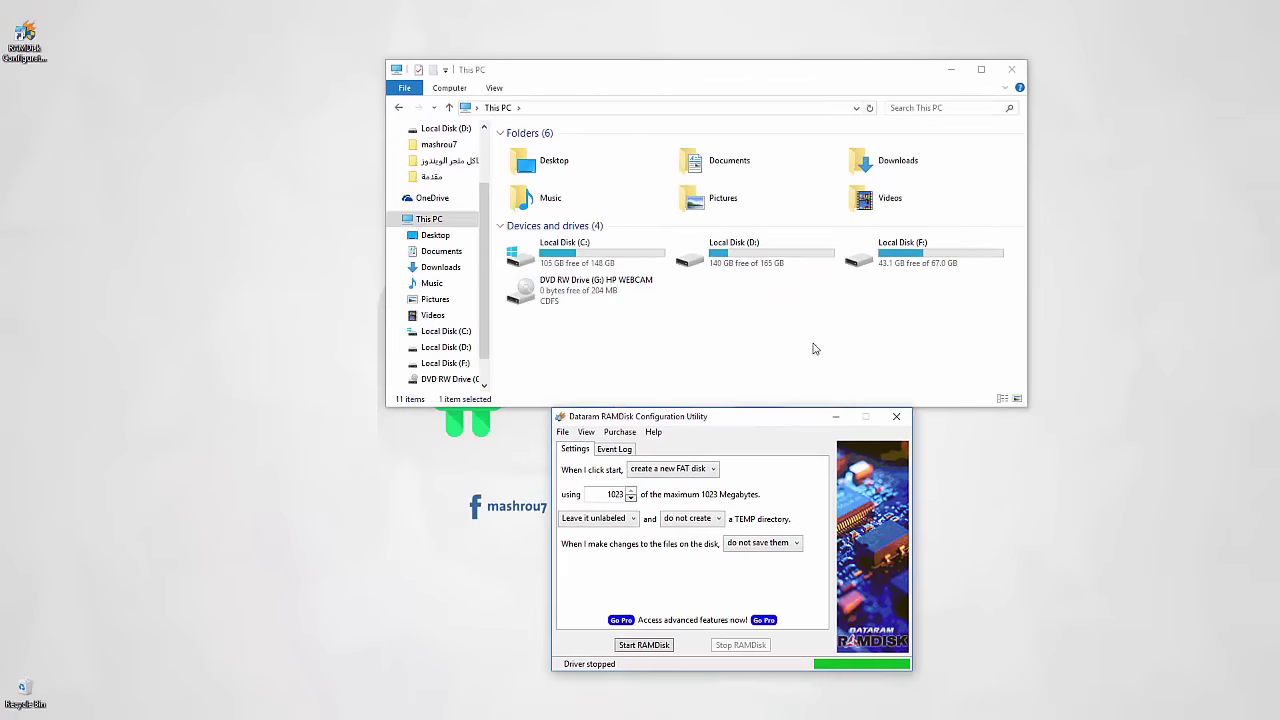
{"action": "left_click", "coordinate": [896, 416]}
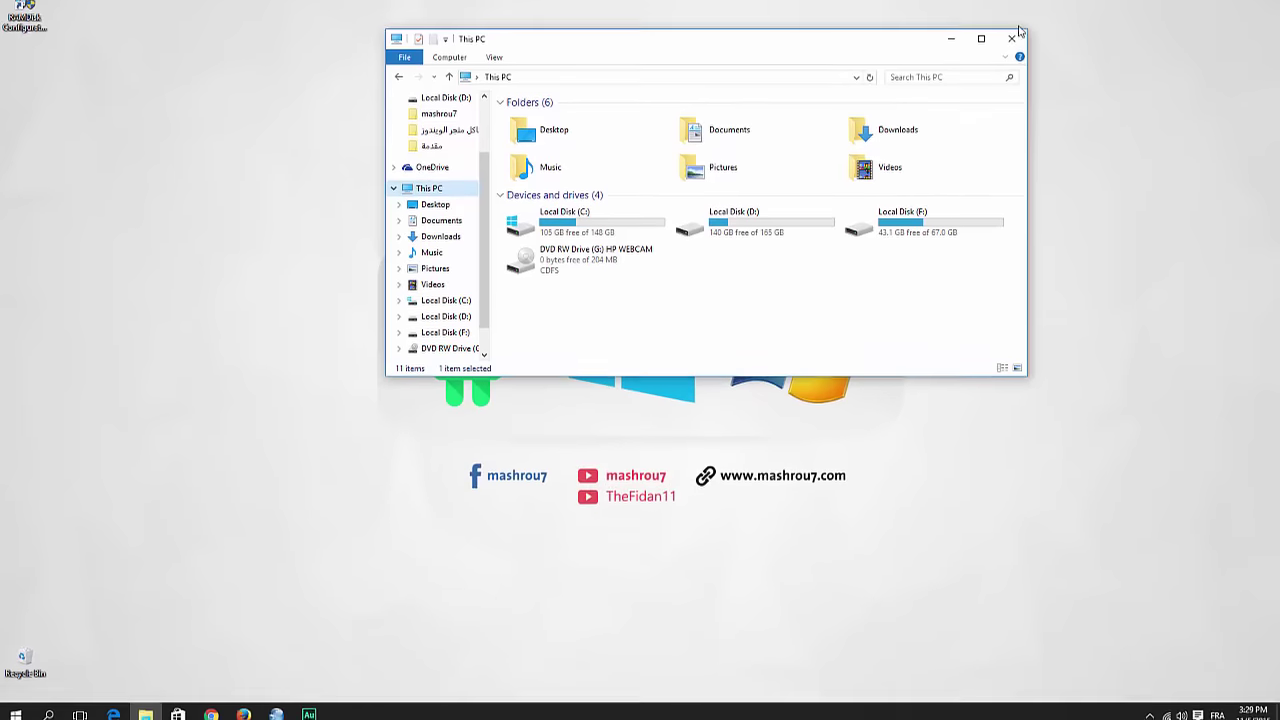
{"action": "key", "text": "alt+F4"}
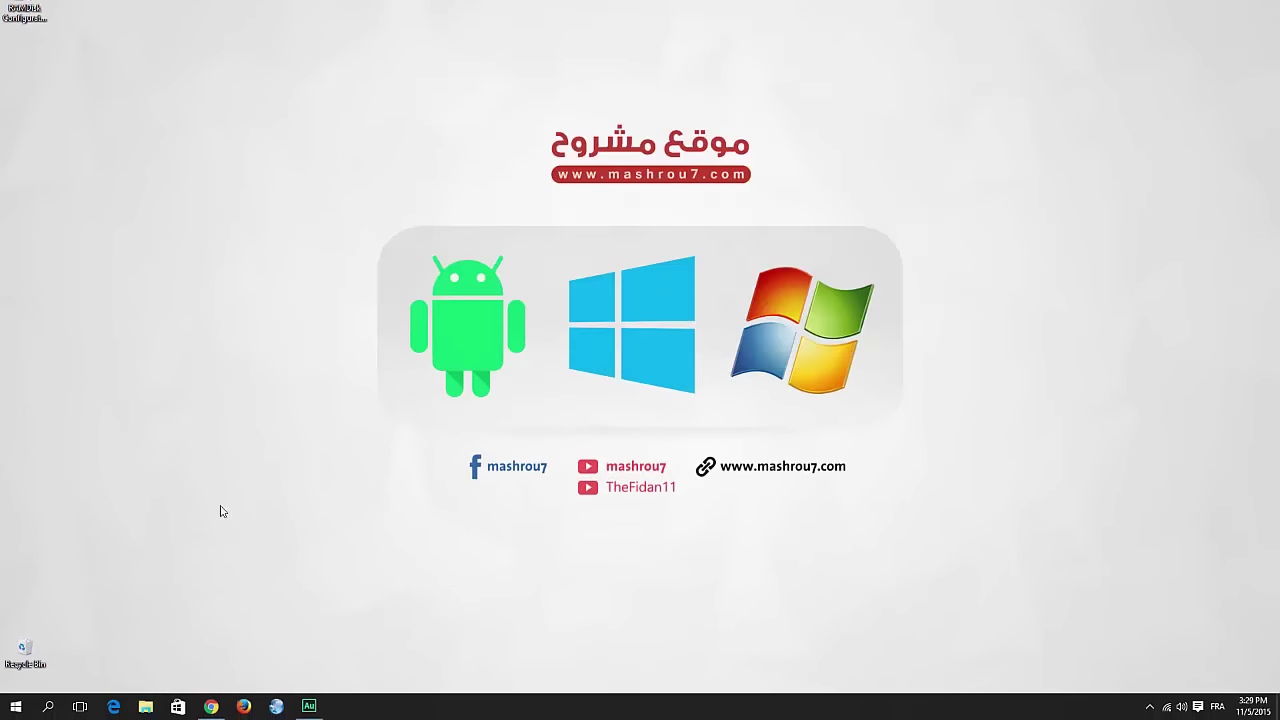
- Switch to Chrome, find the download section of the SoftPerfect RAM Disk page and view the Dataram RAMDisk 4.4.0 download page
{"action": "left_click", "coordinate": [211, 706]}
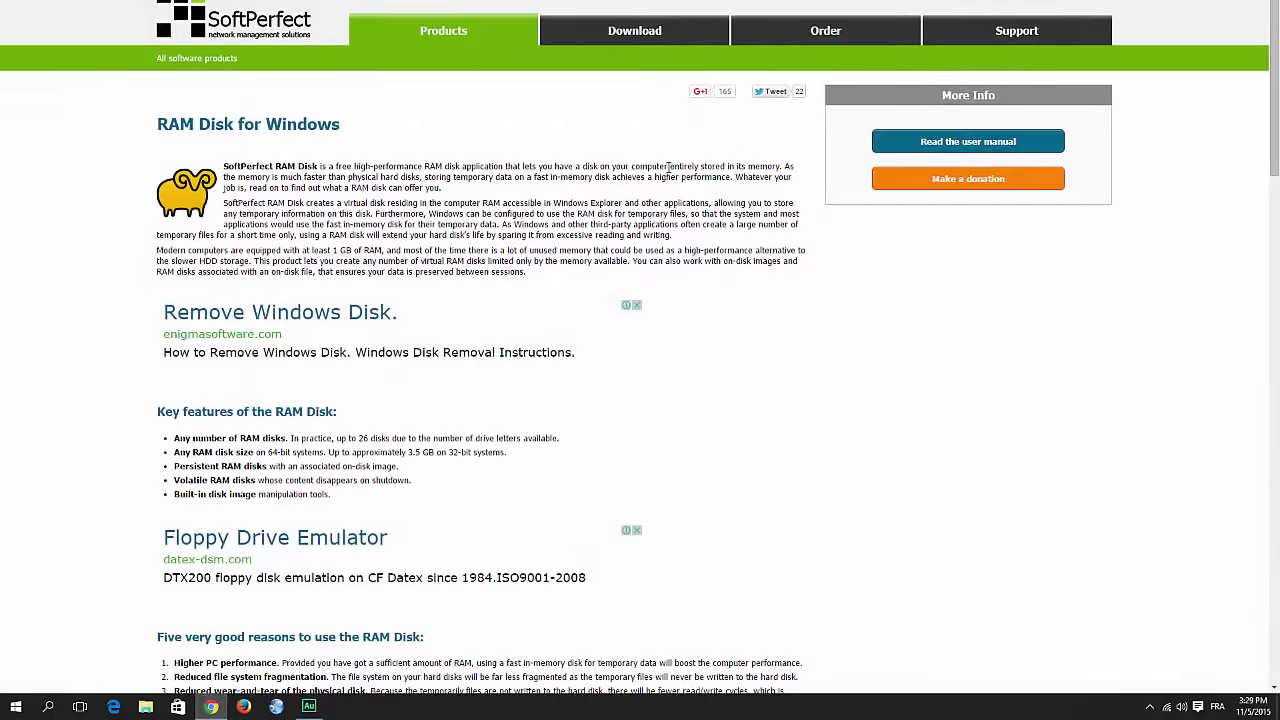
{"action": "scroll", "coordinate": [700, 205], "scroll_direction": "down", "scroll_amount": 12}
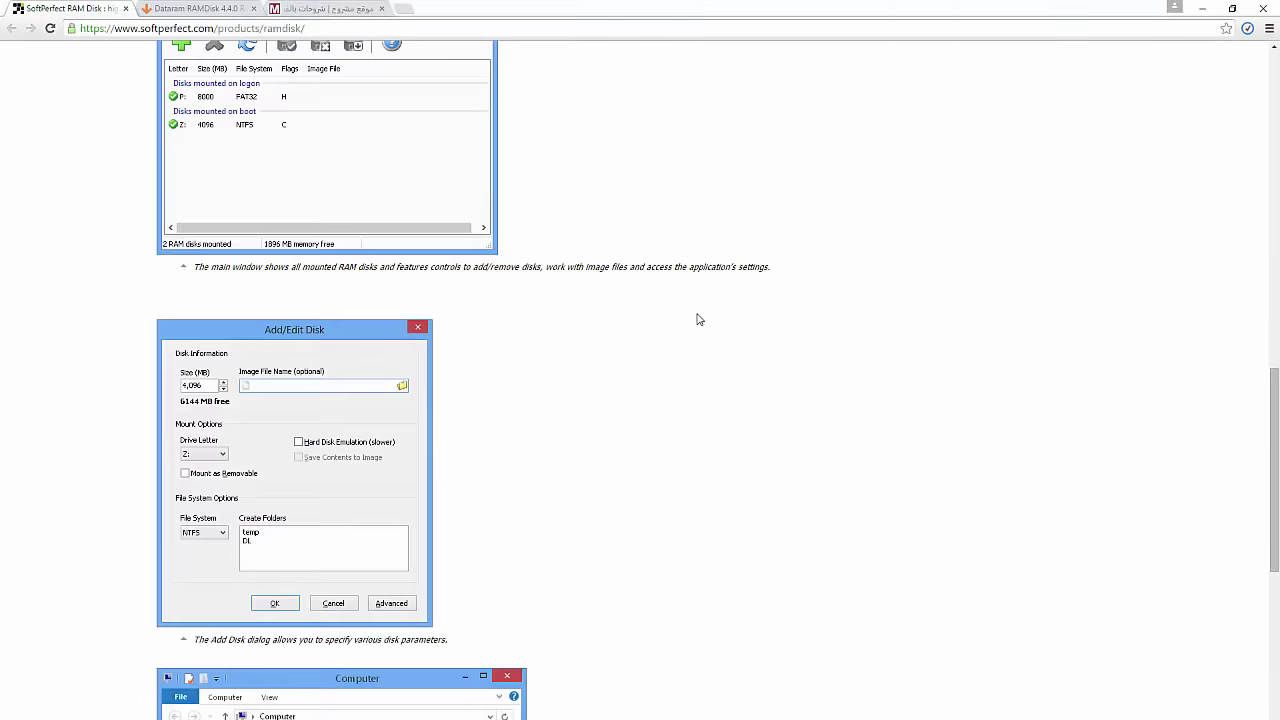
{"action": "scroll", "coordinate": [700, 320], "scroll_direction": "down", "scroll_amount": 7}
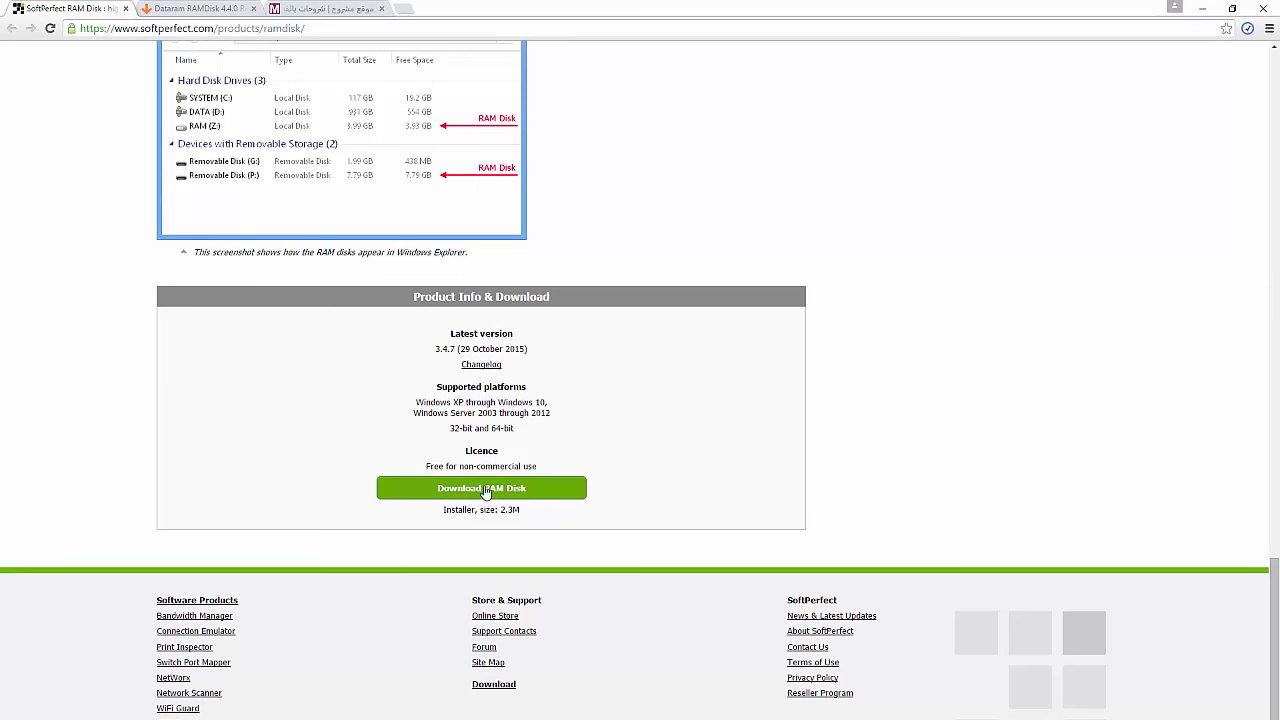
{"action": "left_click", "coordinate": [198, 7]}
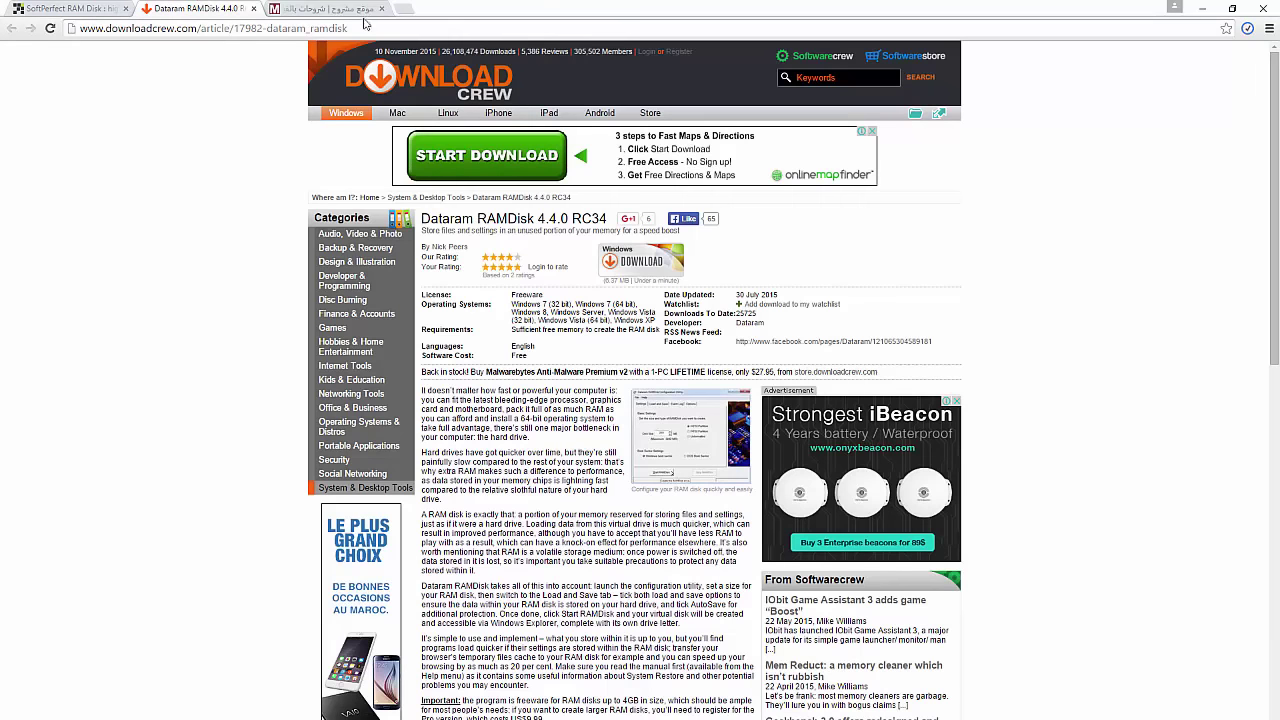
- Show the mashrou7.com home page and look through its list of articles, returning to the beginning
{"action": "left_click", "coordinate": [355, 12]}
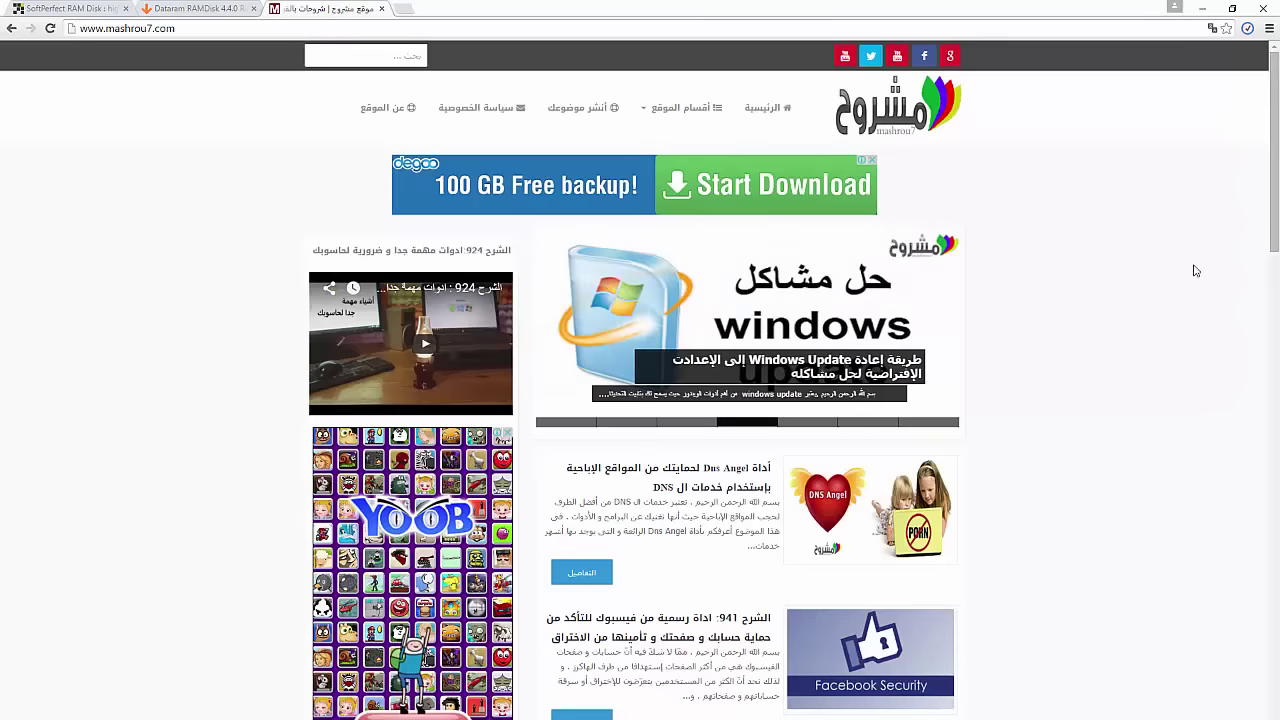
{"action": "scroll", "coordinate": [1196, 271], "scroll_direction": "down", "scroll_amount": 8}
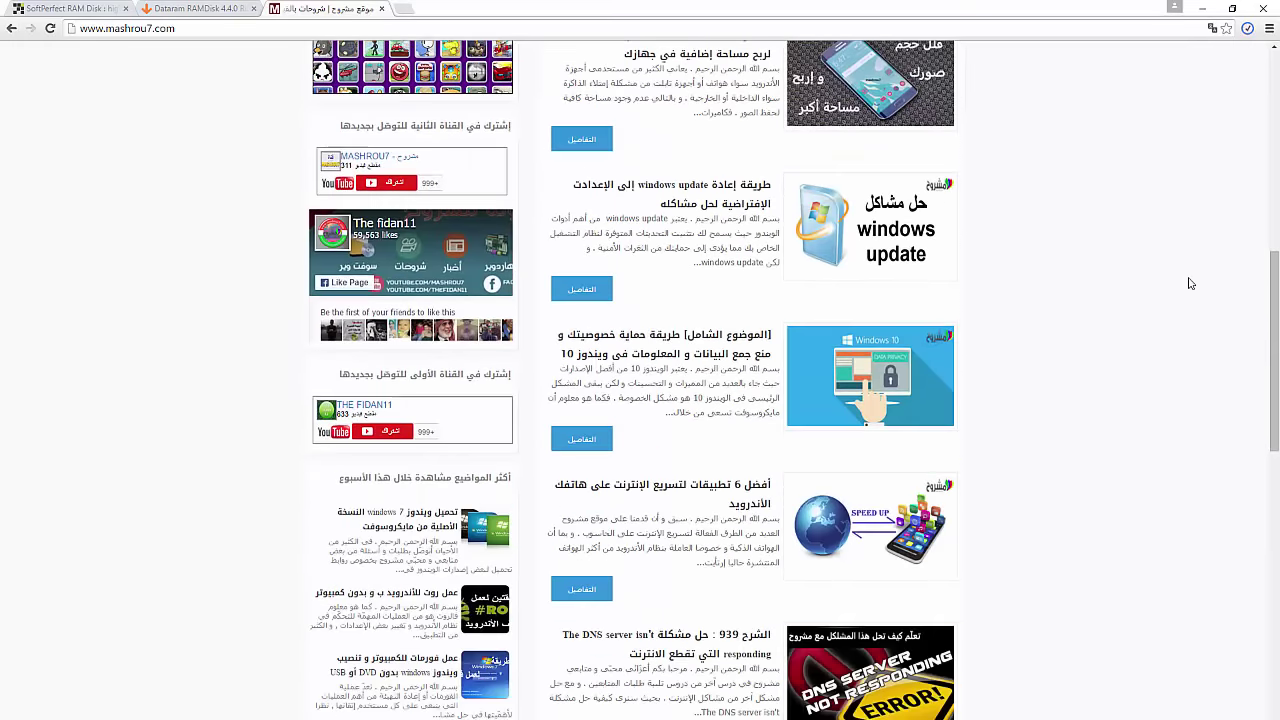
{"action": "scroll", "coordinate": [1190, 284], "scroll_direction": "down", "scroll_amount": 10}
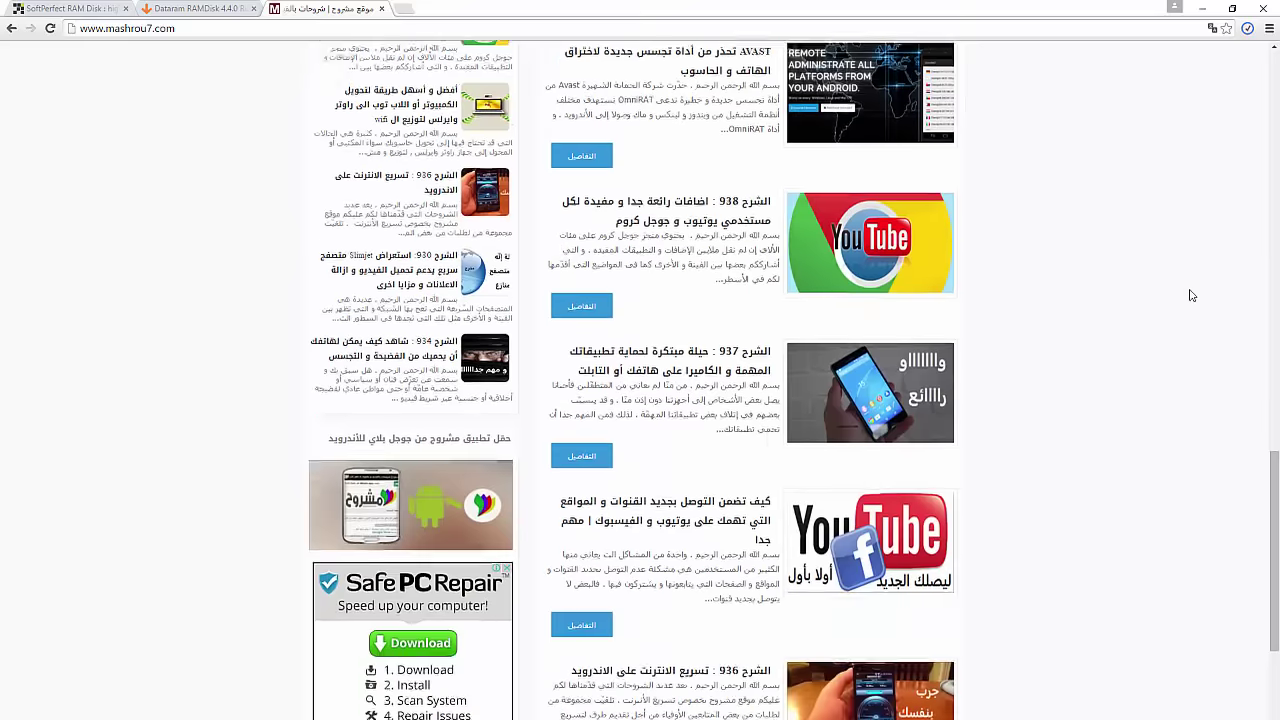
{"action": "scroll", "coordinate": [1191, 295], "scroll_direction": "down", "scroll_amount": 2}
{"action": "scroll", "coordinate": [1191, 296], "scroll_direction": "up", "scroll_amount": 18}
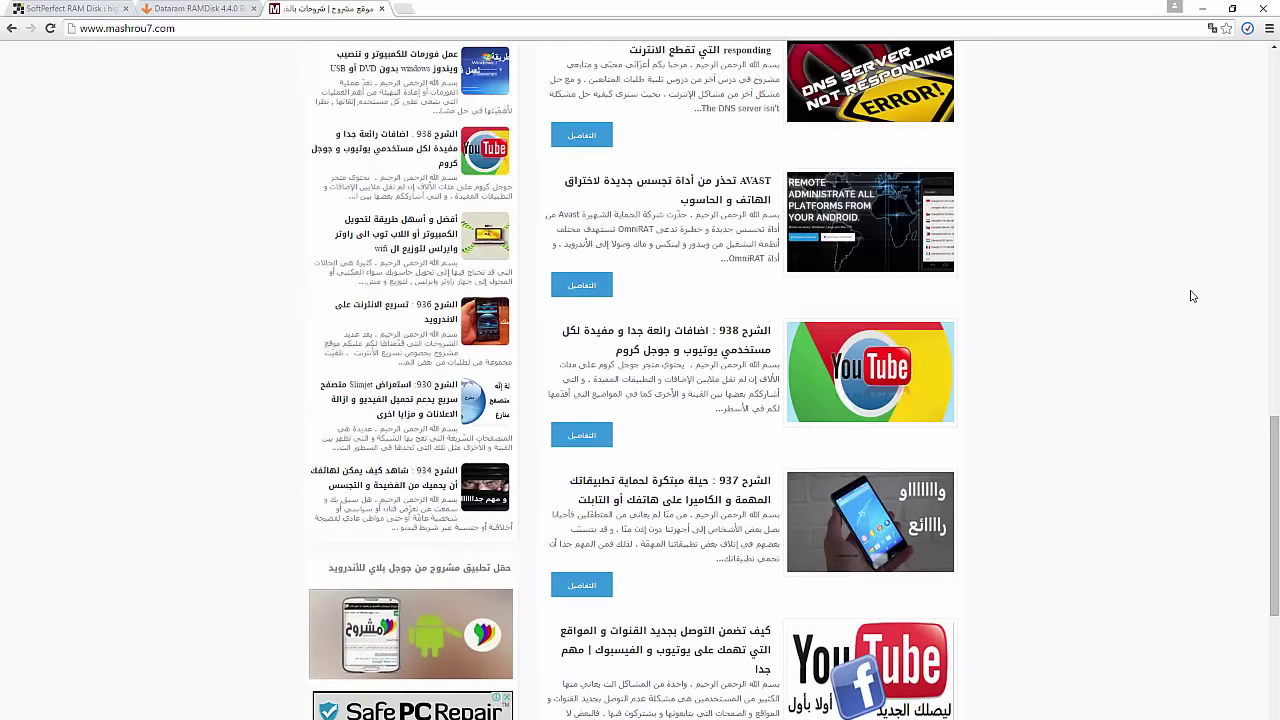
{"action": "scroll", "coordinate": [1190, 297], "scroll_direction": "up", "scroll_amount": 2}
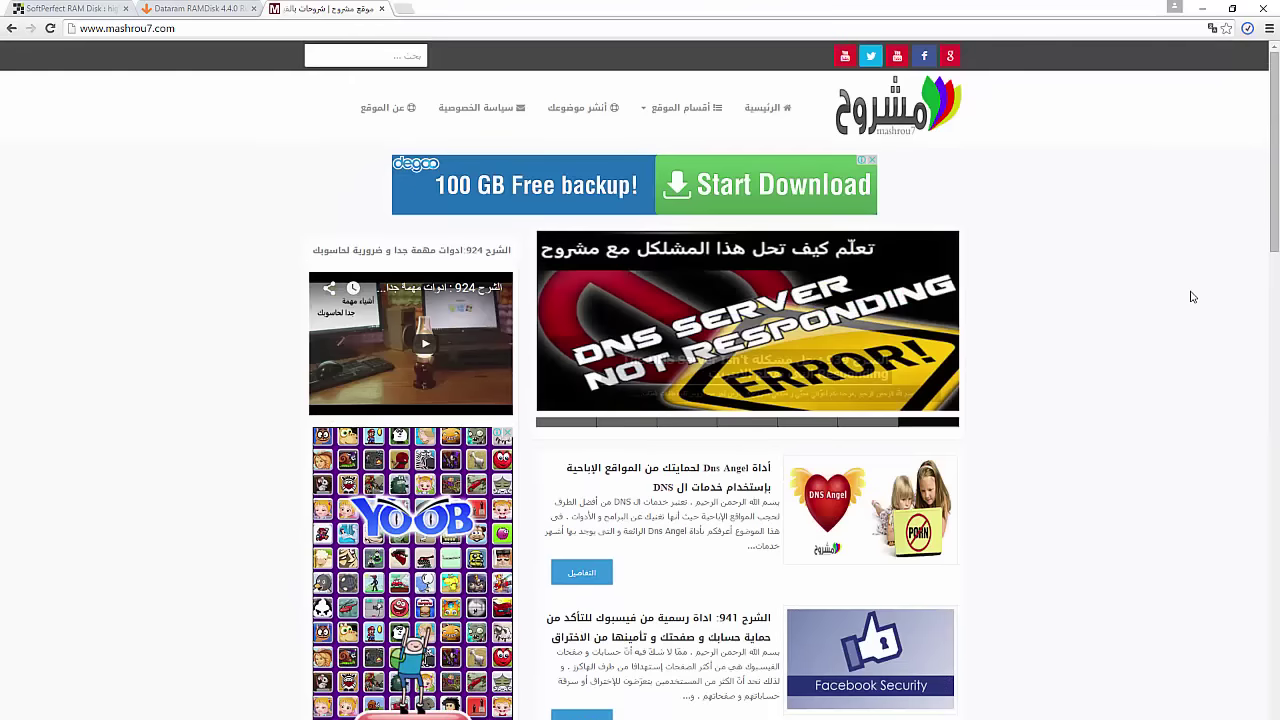